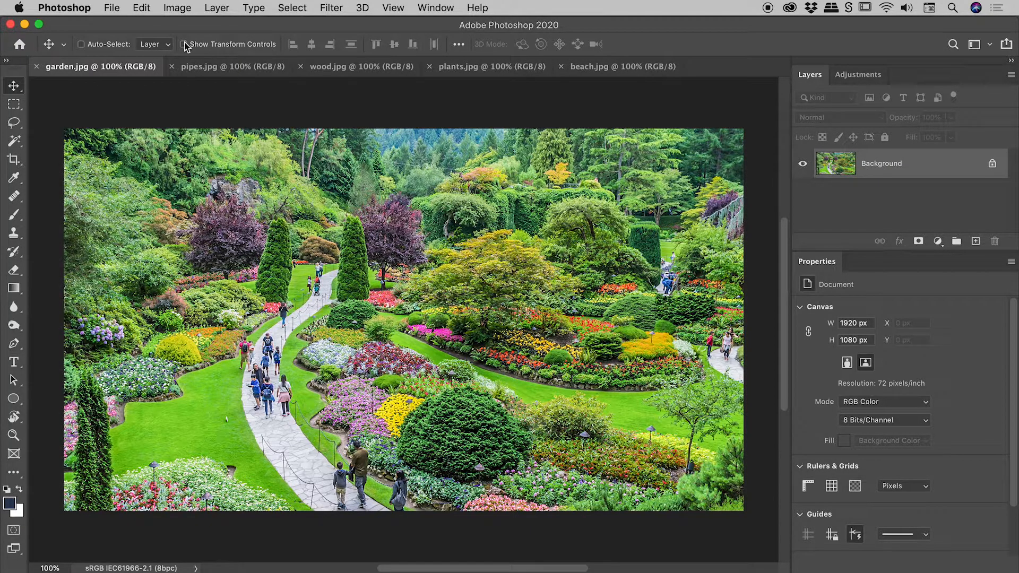
Brighten the garden photo with a direct Curves adjustment raising the midpoint to output 183, then undo it
click(177, 7)
mouse_move(195, 52)
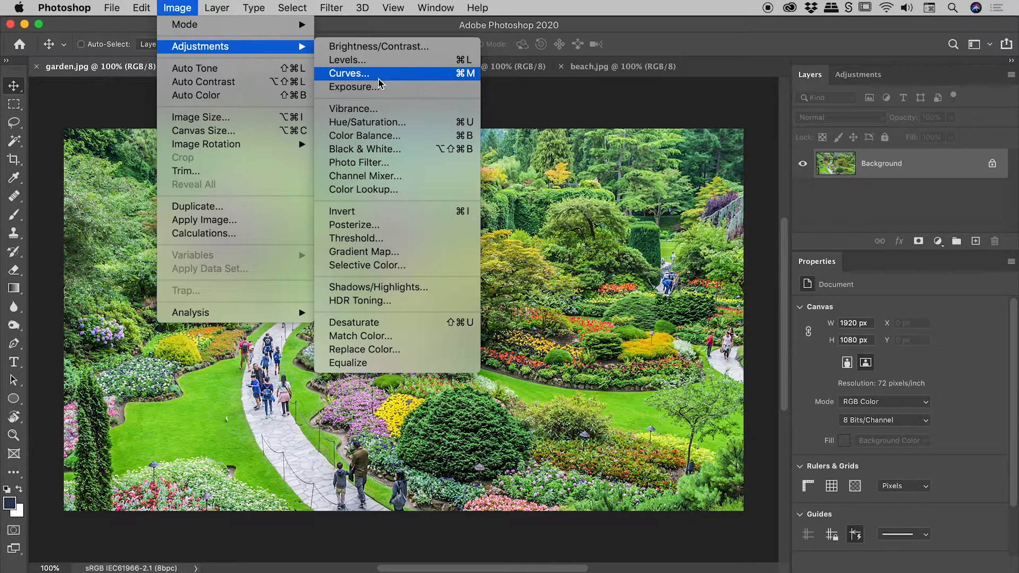
click(400, 75)
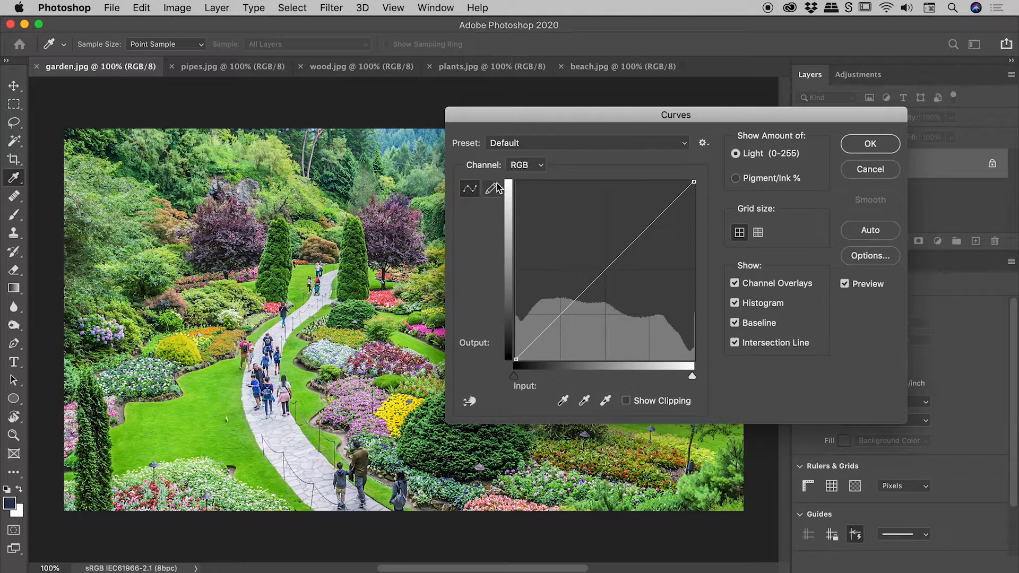
drag(605, 270, 601, 231)
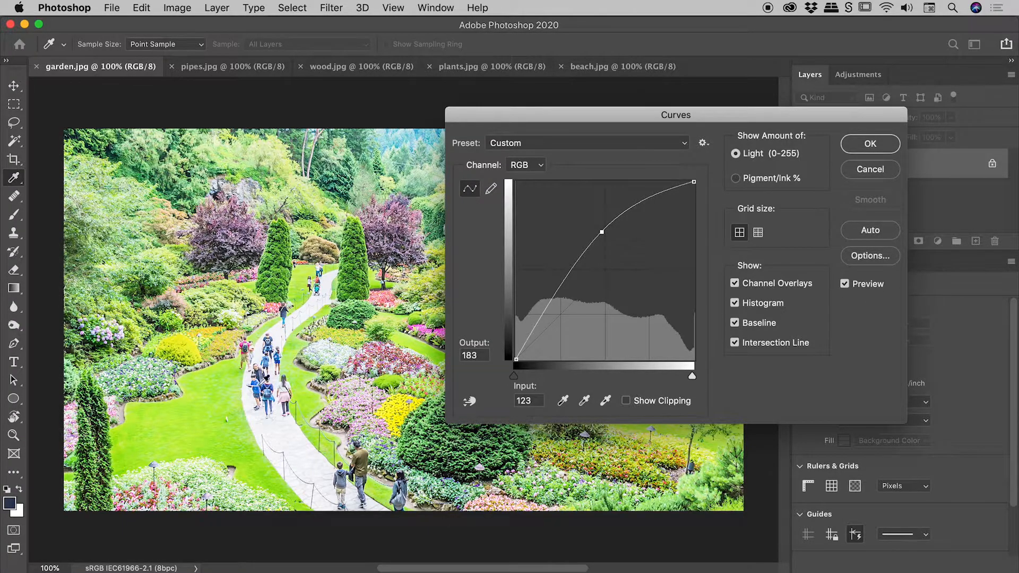
click(868, 144)
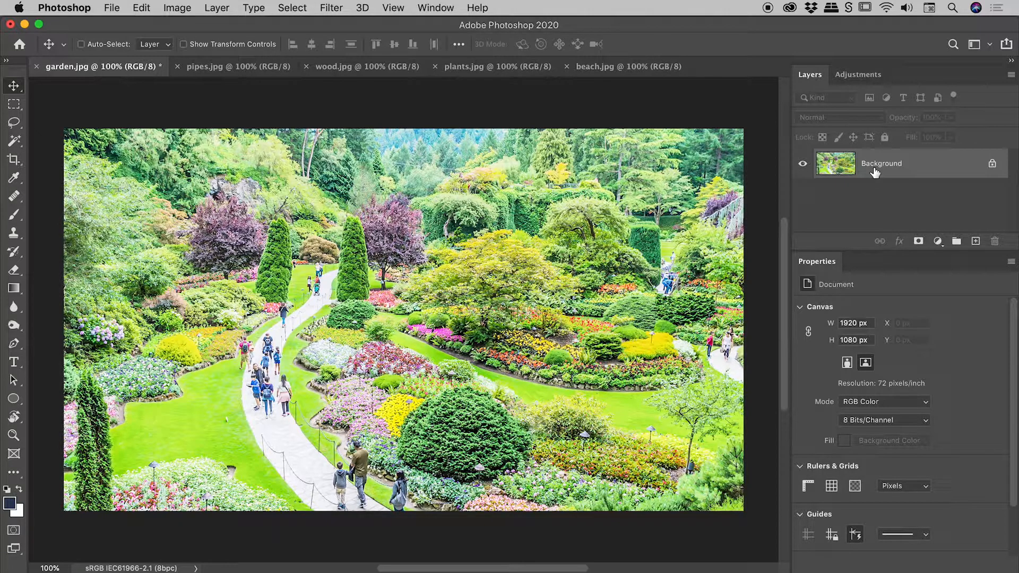
key(super)
key(super+z)
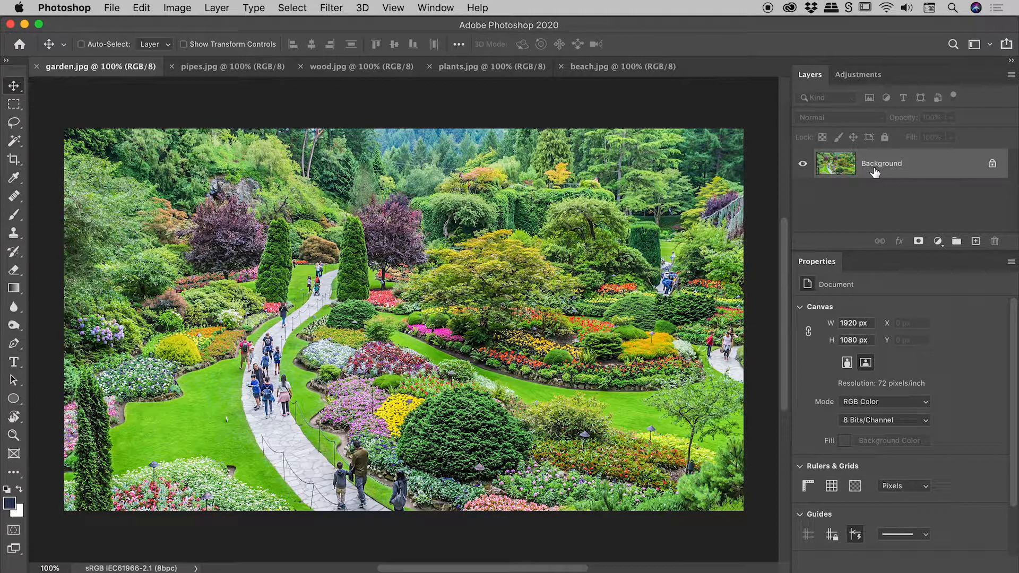
Add a Curves adjustment layer to the garden image
click(860, 76)
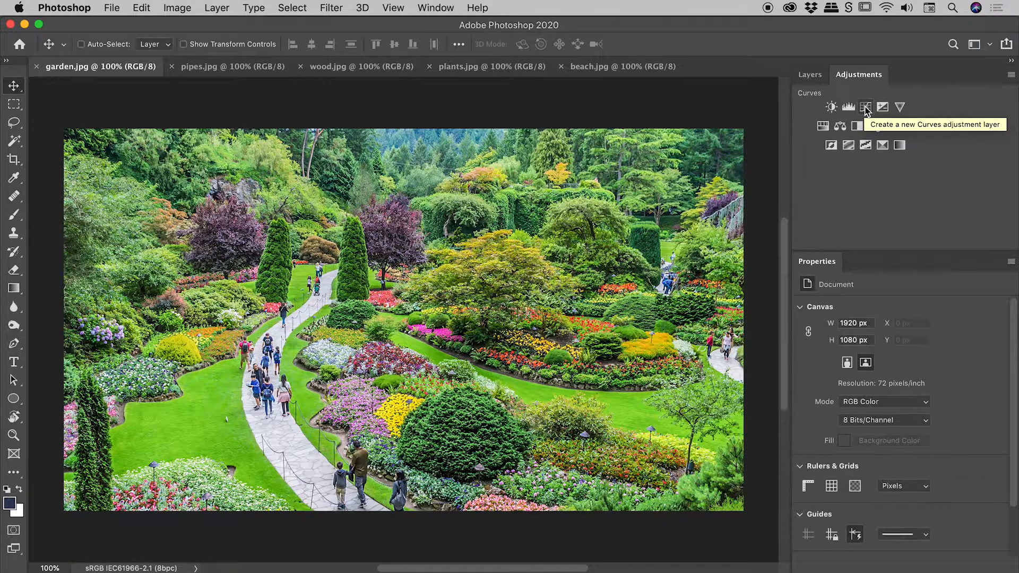
click(810, 75)
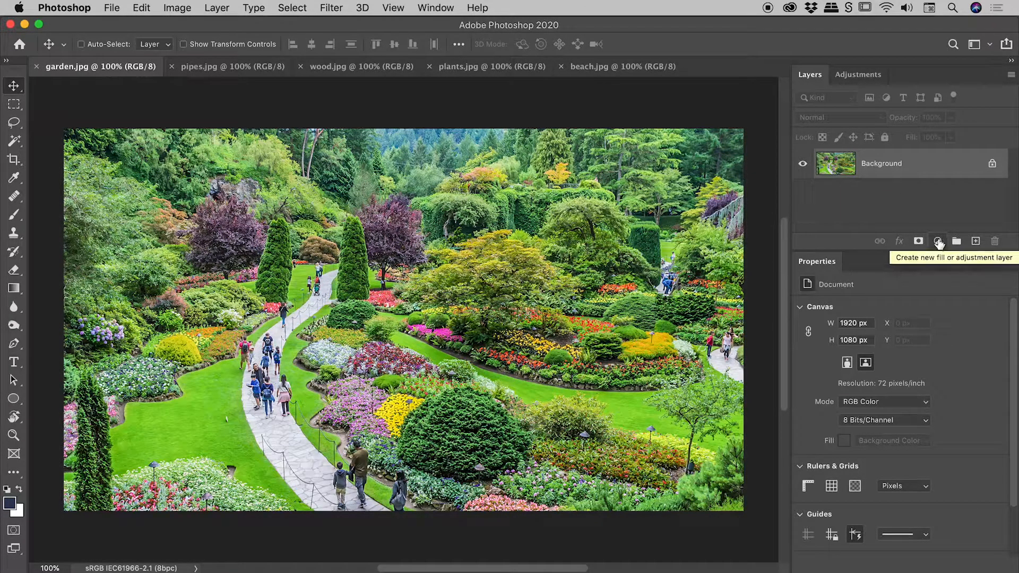
click(938, 242)
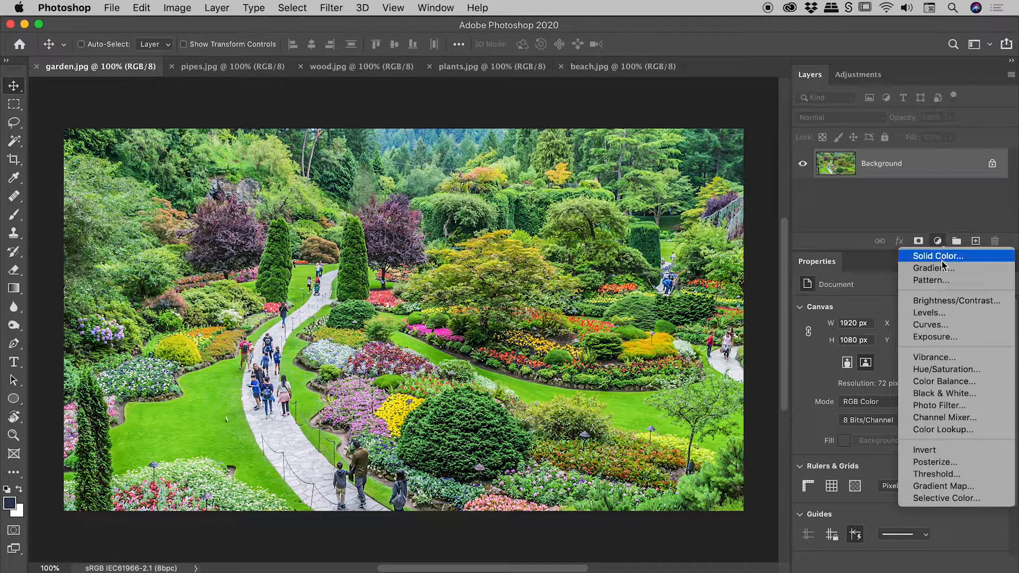
click(953, 325)
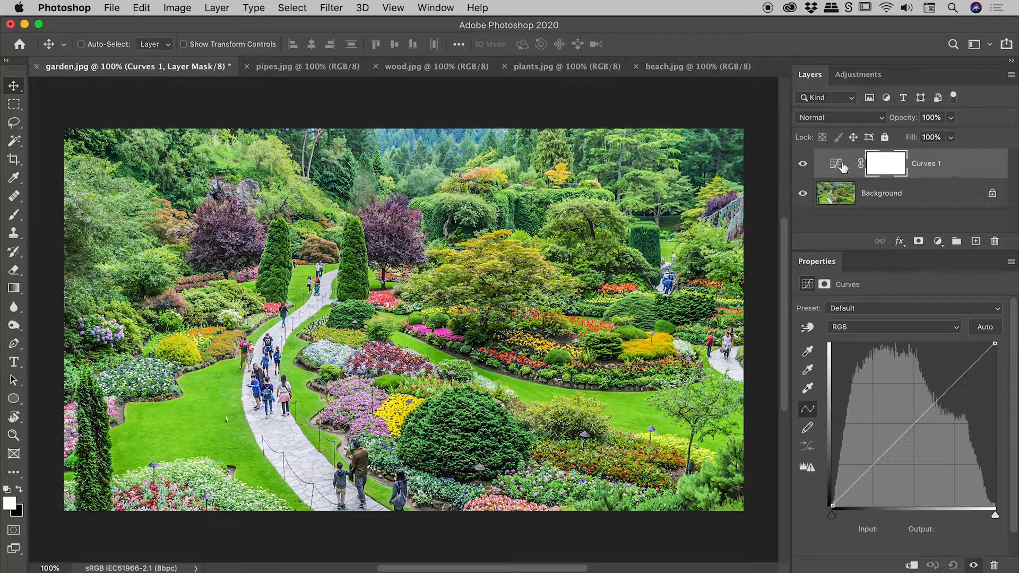
Inspect the Curves 1 layer by toggling its visibility and selecting the Background layer, mask and adjustment thumbnails
click(803, 165)
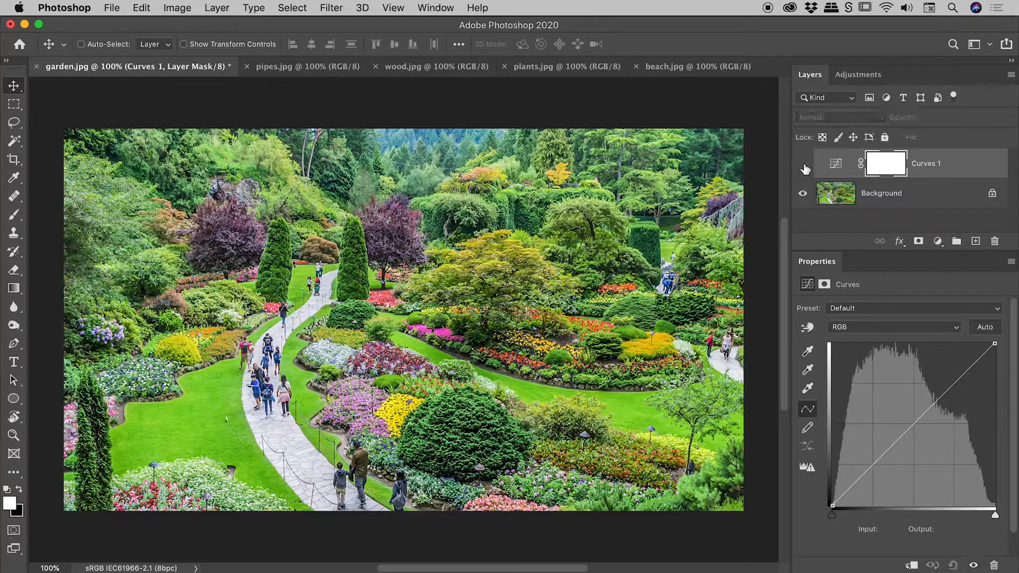
click(803, 165)
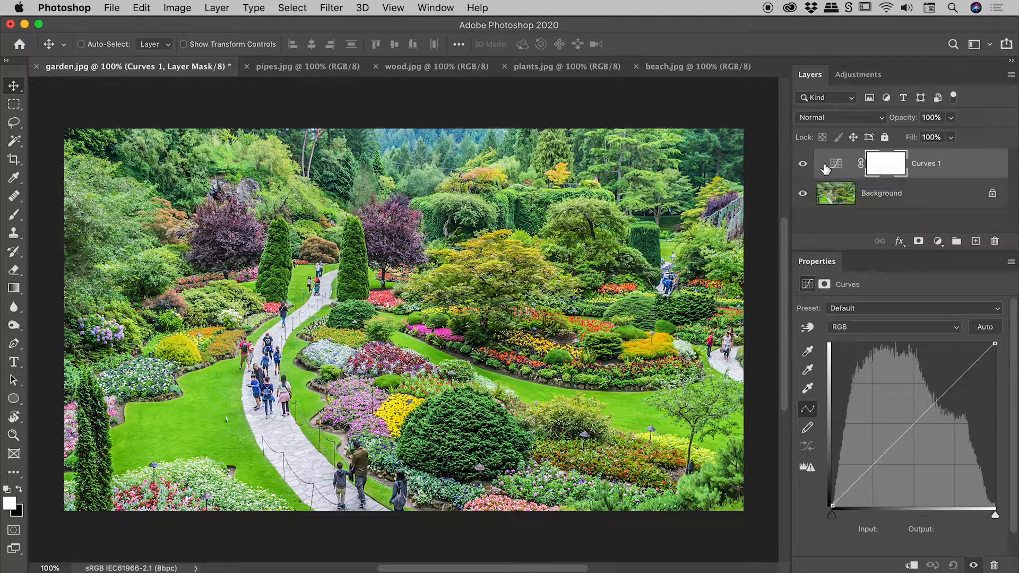
click(874, 197)
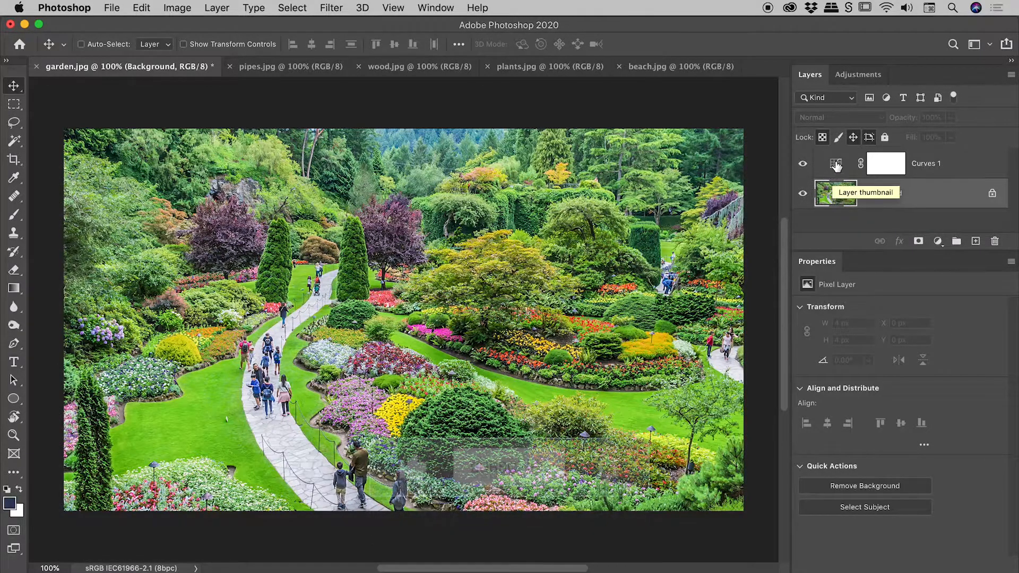
click(885, 165)
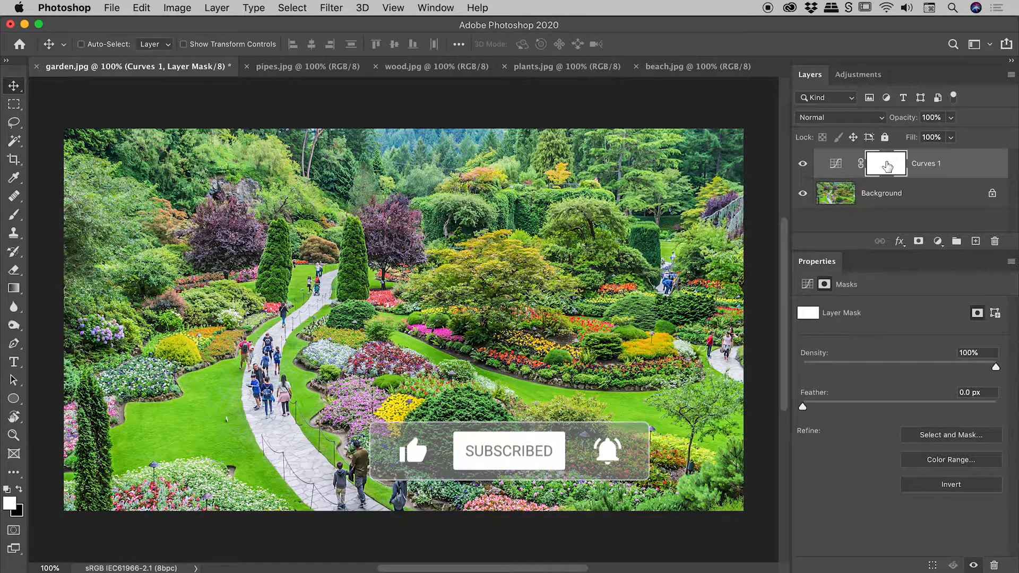
click(836, 166)
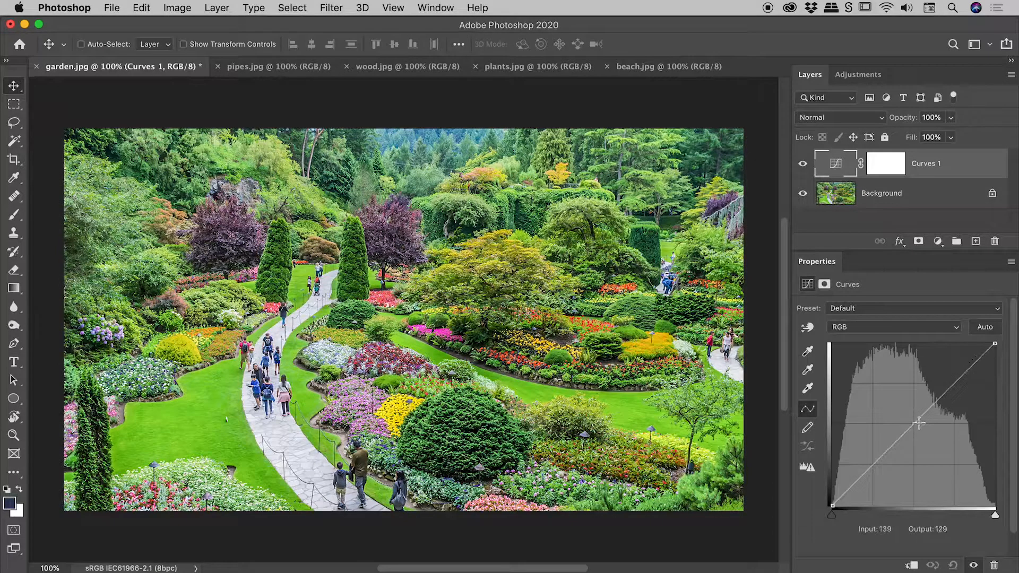
Reshape the garden's curve: raise a midtone point, reposition it, and drag extra points off the graph
drag(914, 425, 913, 392)
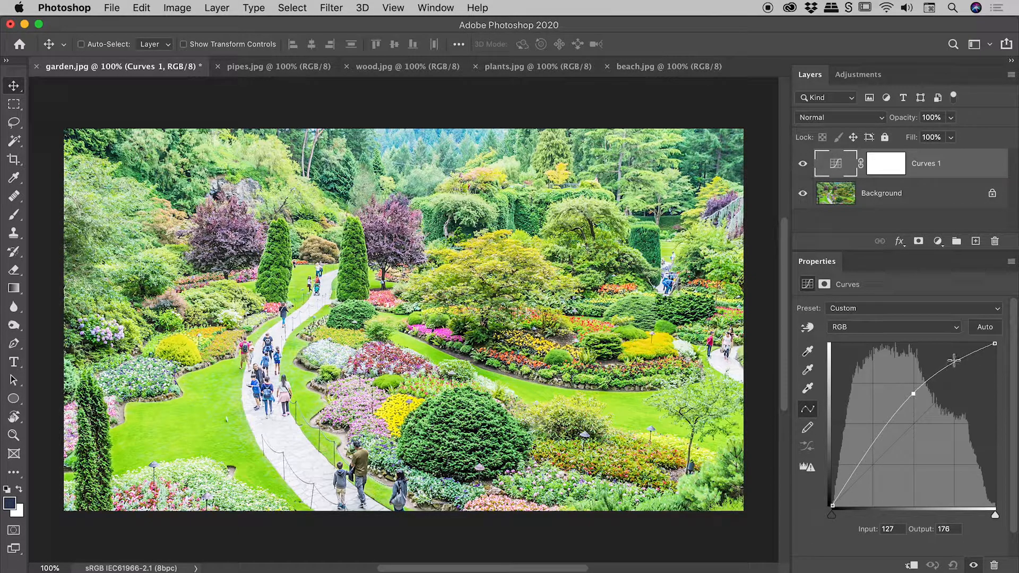
drag(913, 394, 896, 414)
drag(938, 377, 1012, 404)
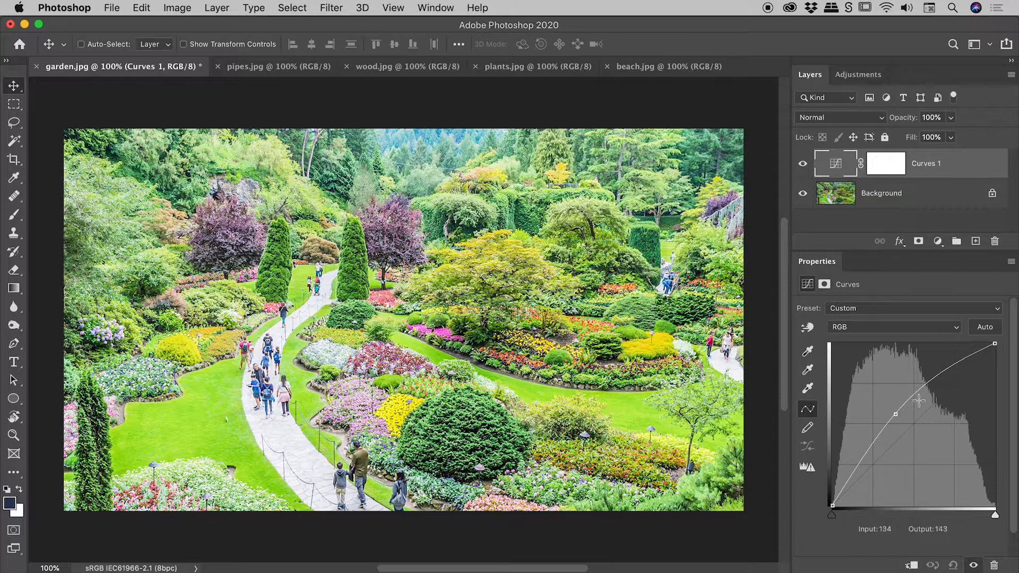
drag(926, 386, 1008, 435)
Switch to pipes.jpg and add a Curves adjustment layer to it
click(268, 69)
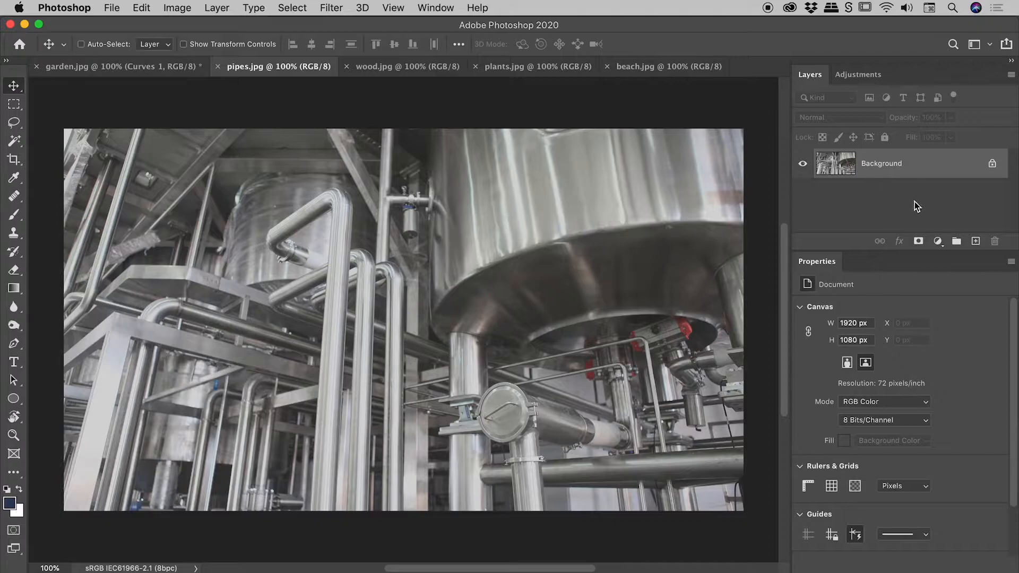
click(937, 241)
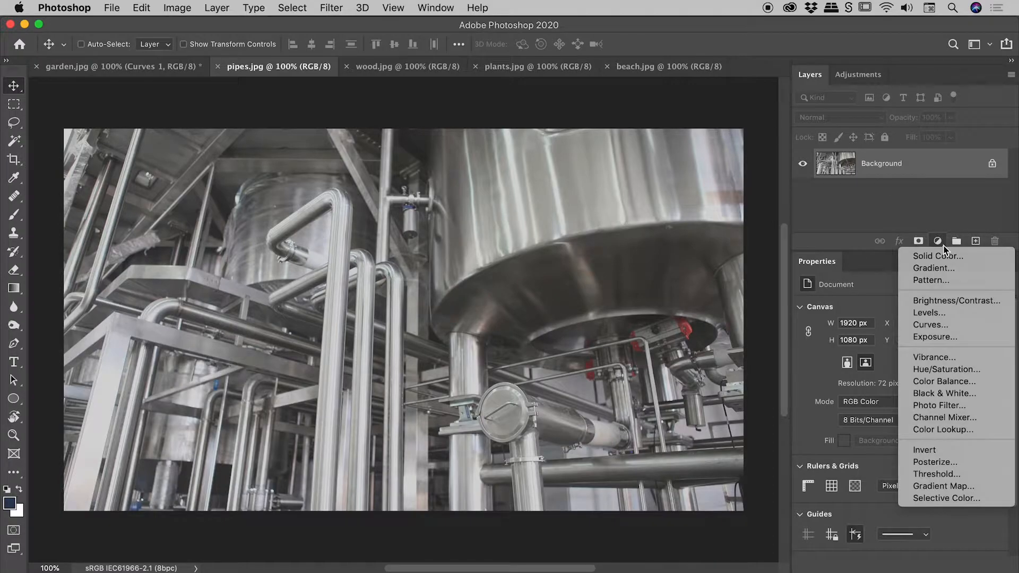
click(941, 325)
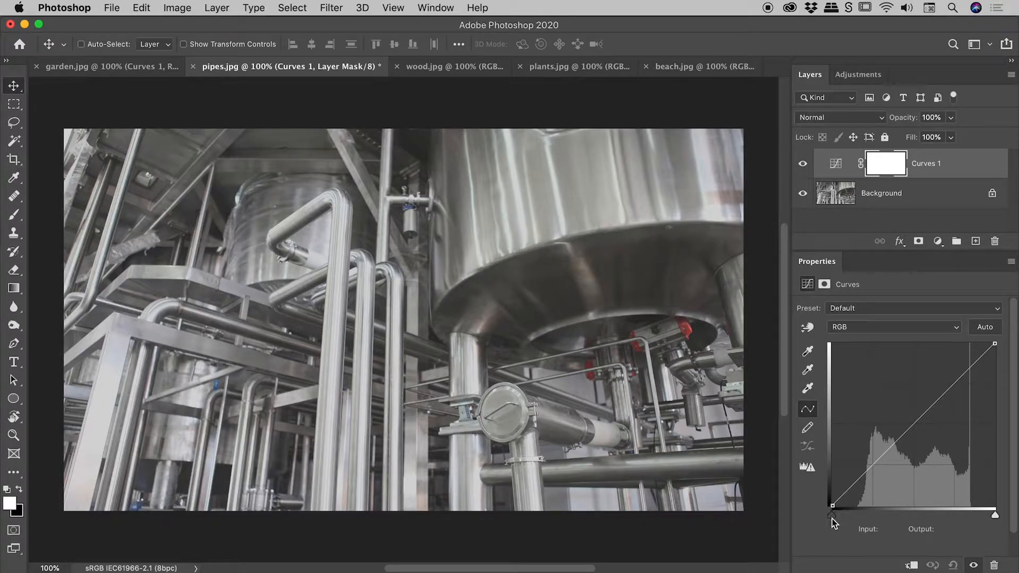
Boost the pipes image's contrast by moving the black point input to 52 and the white point input to 220
drag(832, 516, 843, 519)
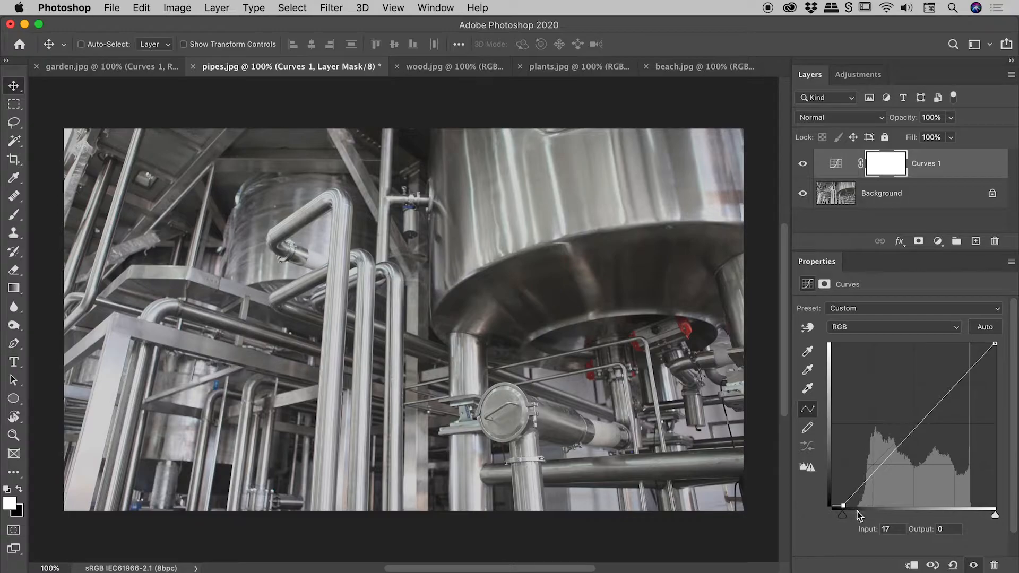
drag(842, 518, 856, 520)
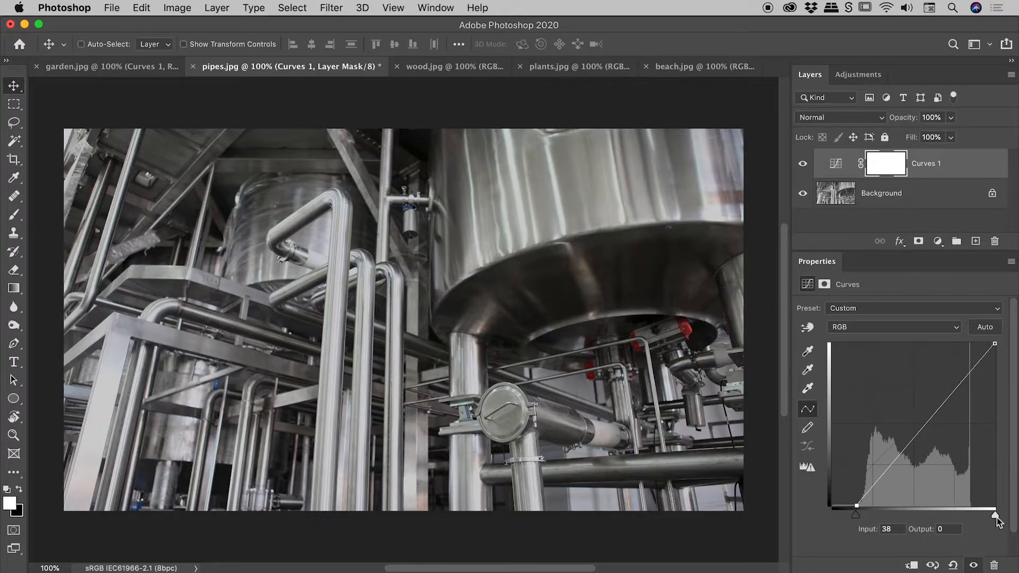
drag(996, 518, 972, 514)
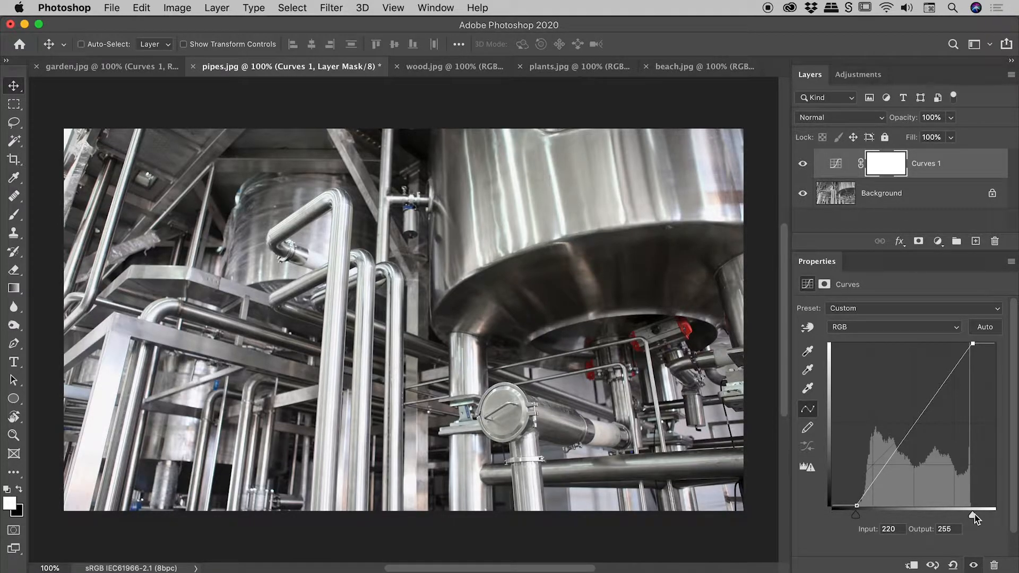
click(857, 514)
drag(858, 518, 882, 519)
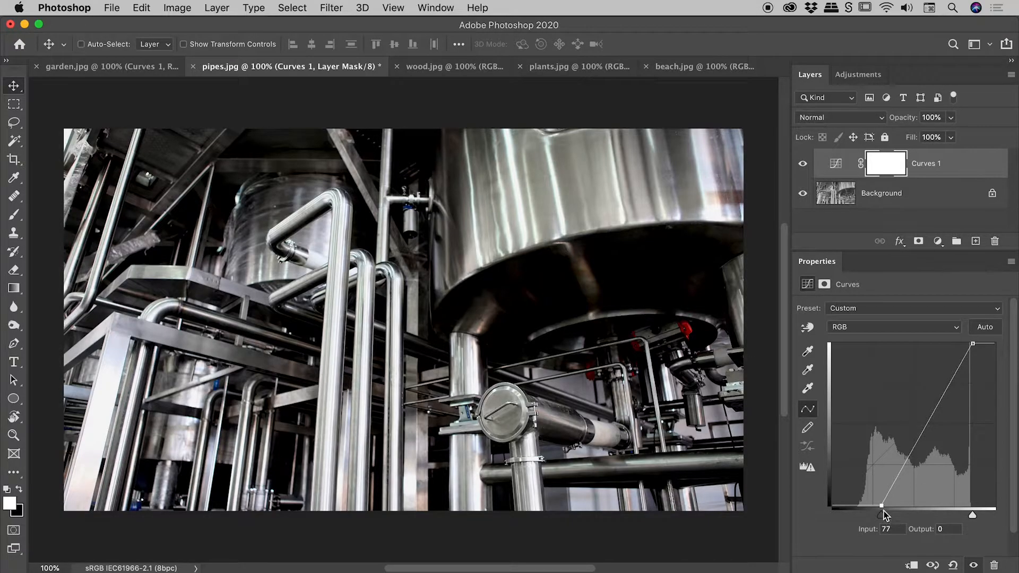
drag(884, 517, 865, 523)
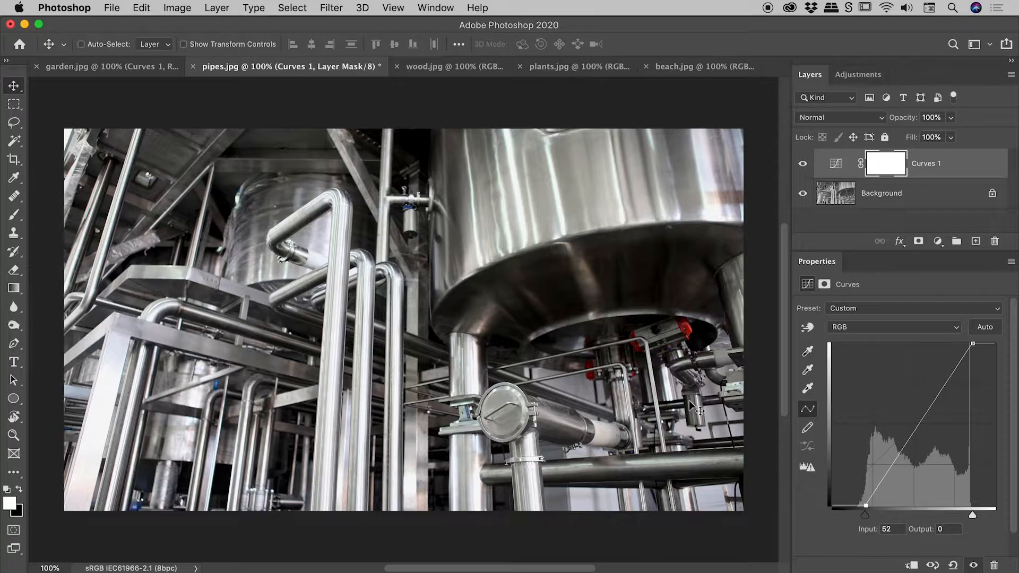
Switch to wood.jpg and add a Curves adjustment layer to it
click(431, 64)
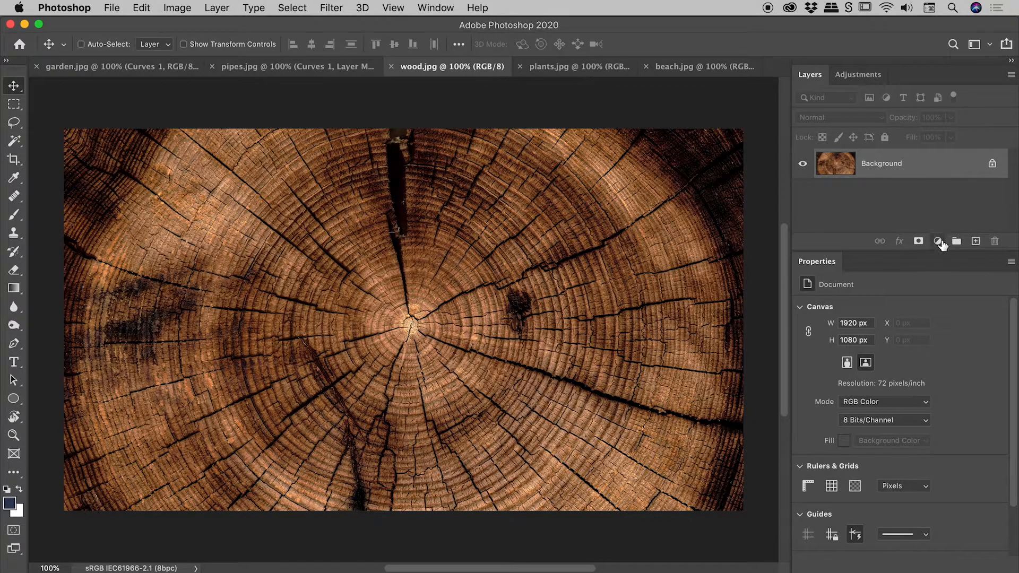
click(938, 241)
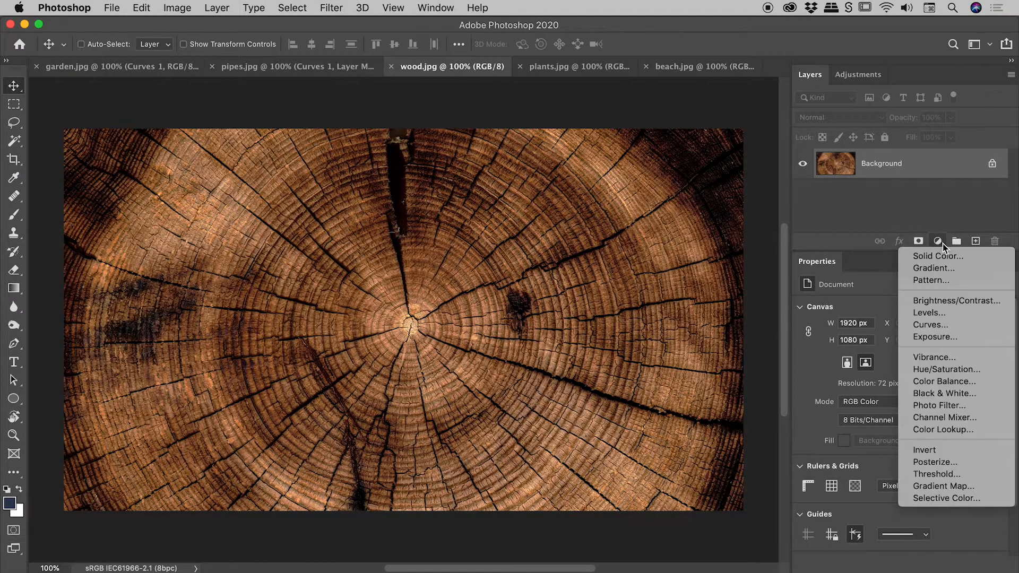
click(963, 324)
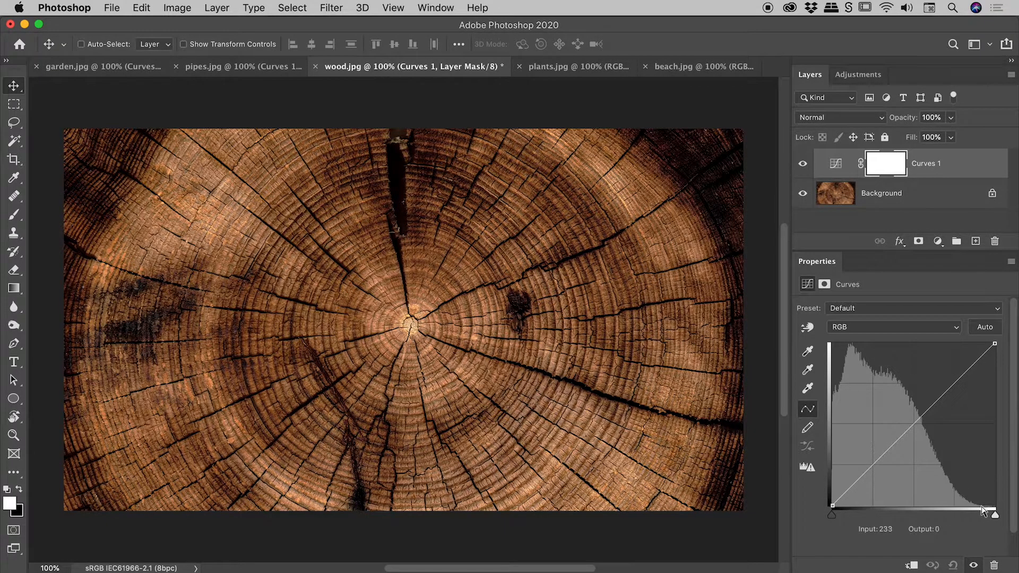
Build an S-curve on the wood image: shadow point at input 63 output 47, highlight point at input 185 output 211
mouse_move(994, 514)
mouse_down()
mouse_move(973, 516)
mouse_move(999, 521)
mouse_up()
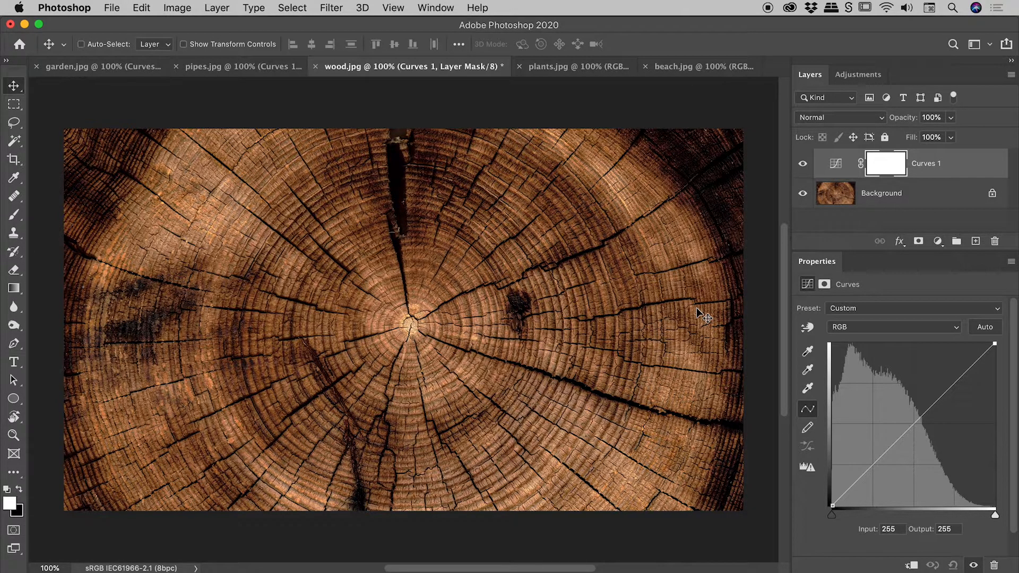
click(873, 465)
drag(872, 466, 872, 474)
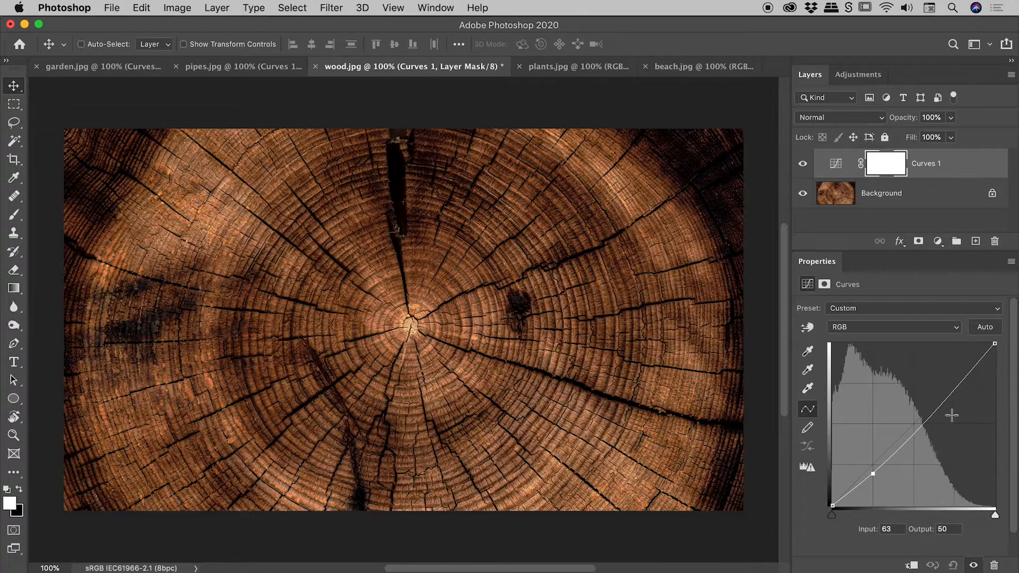
click(955, 389)
drag(955, 389, 950, 371)
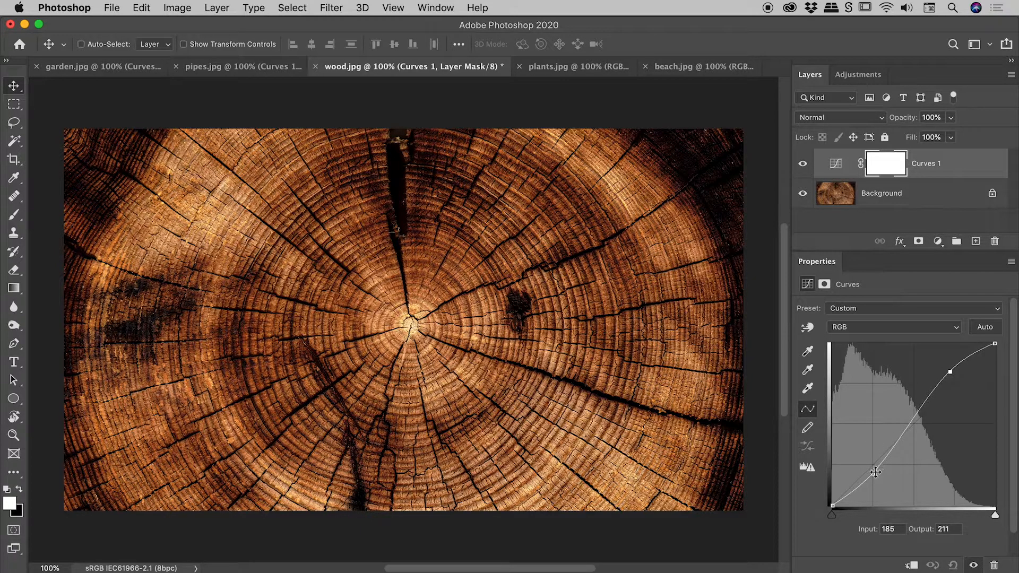
drag(876, 471, 875, 475)
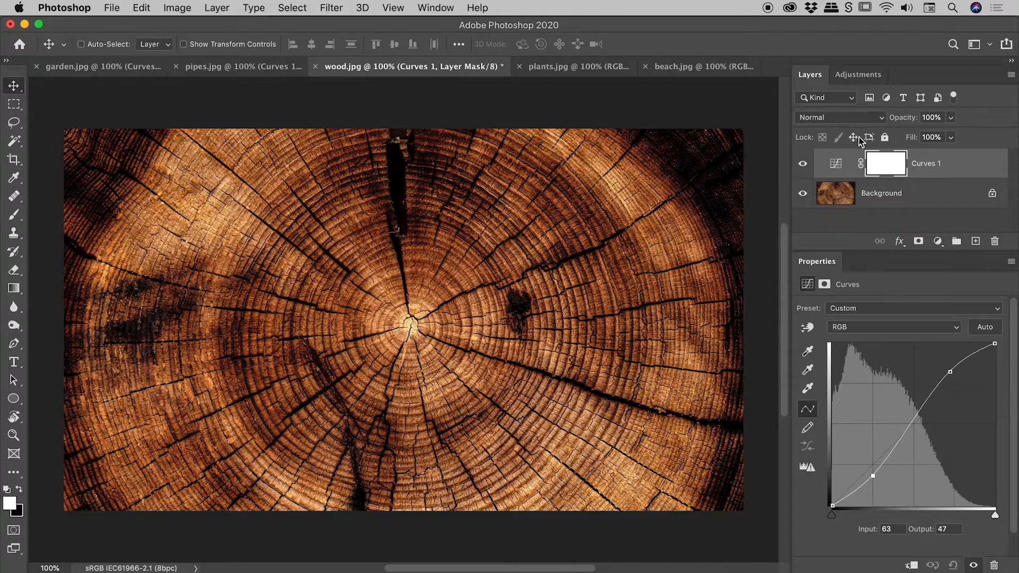
Toggle the wood image's Curves 1 layer visibility to compare before and after
click(803, 165)
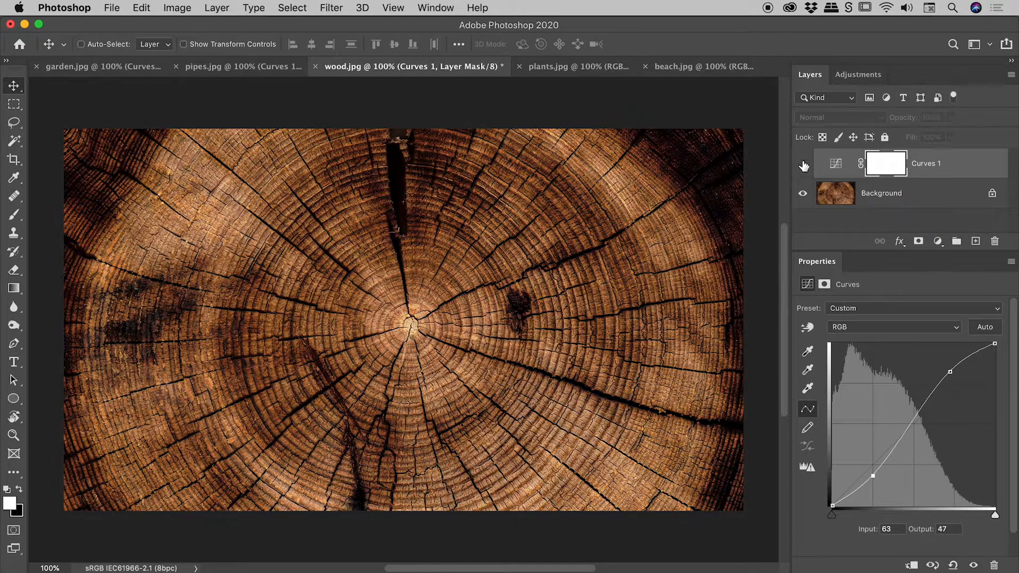
click(803, 165)
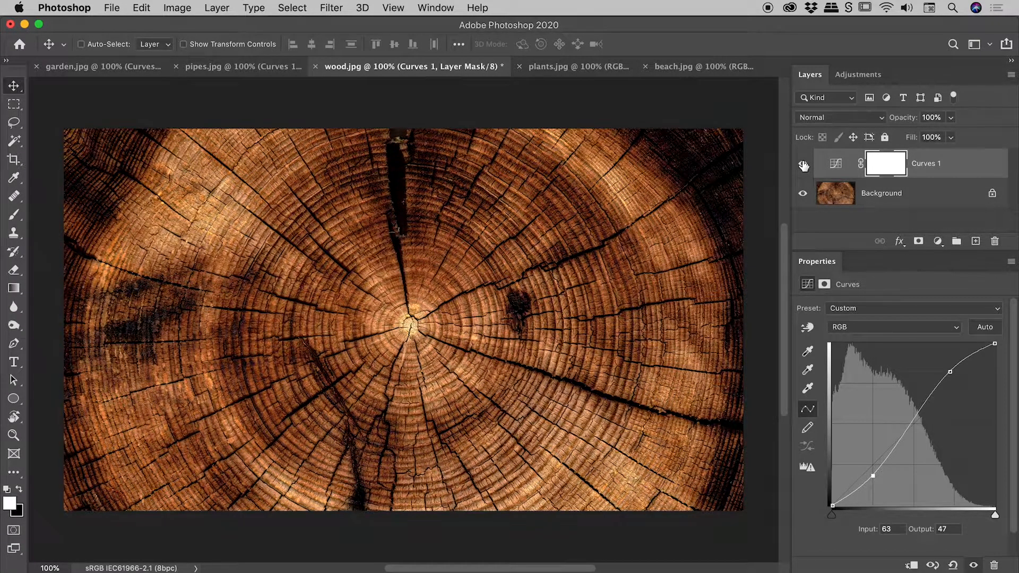
click(803, 165)
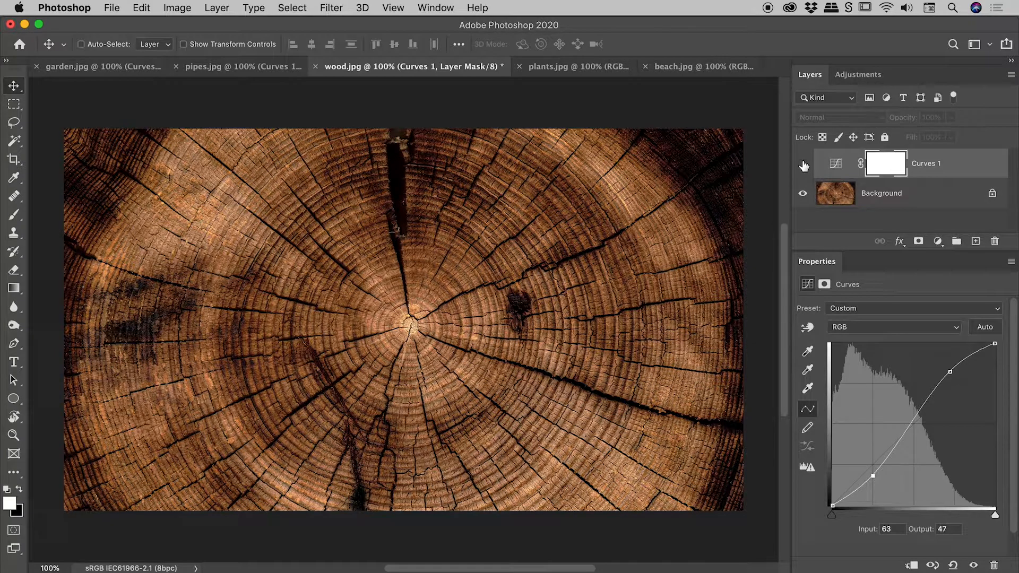
click(804, 165)
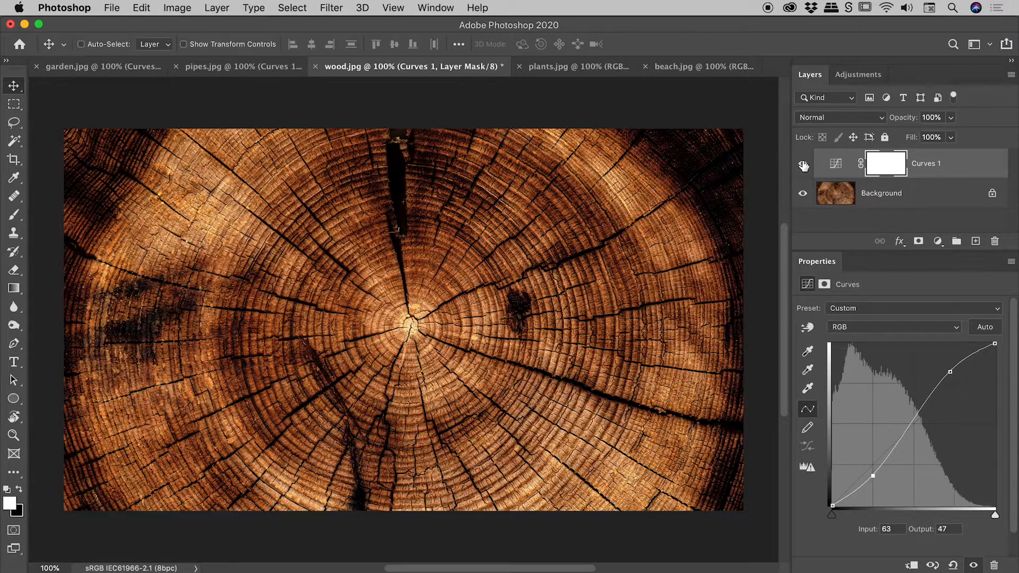
Hide and show the wood image's Curves 1 layer once more for another before-and-after comparison
click(803, 165)
click(803, 165)
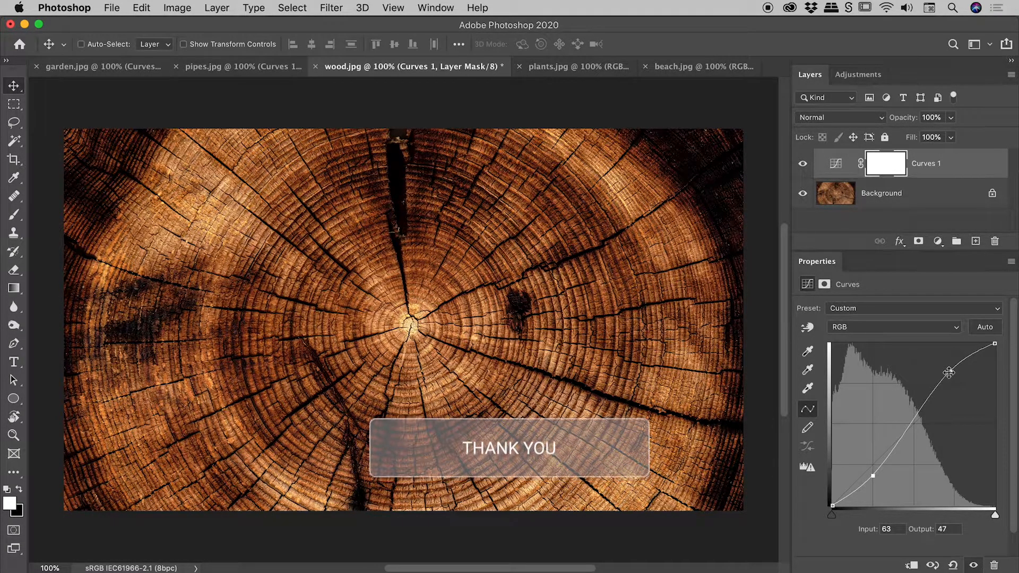
Switch to plants.jpg and add a Curves adjustment layer to it
click(574, 67)
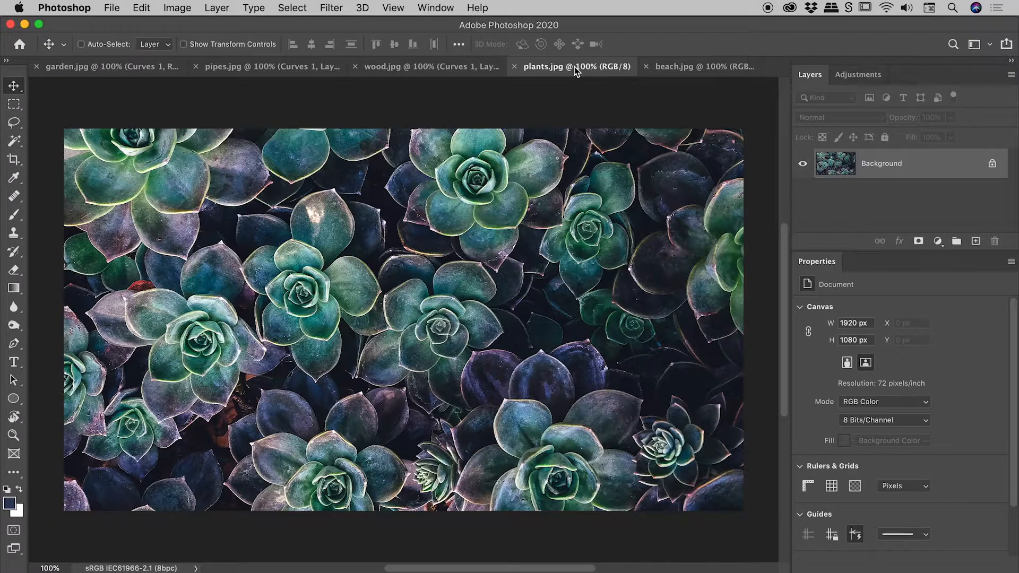
click(938, 241)
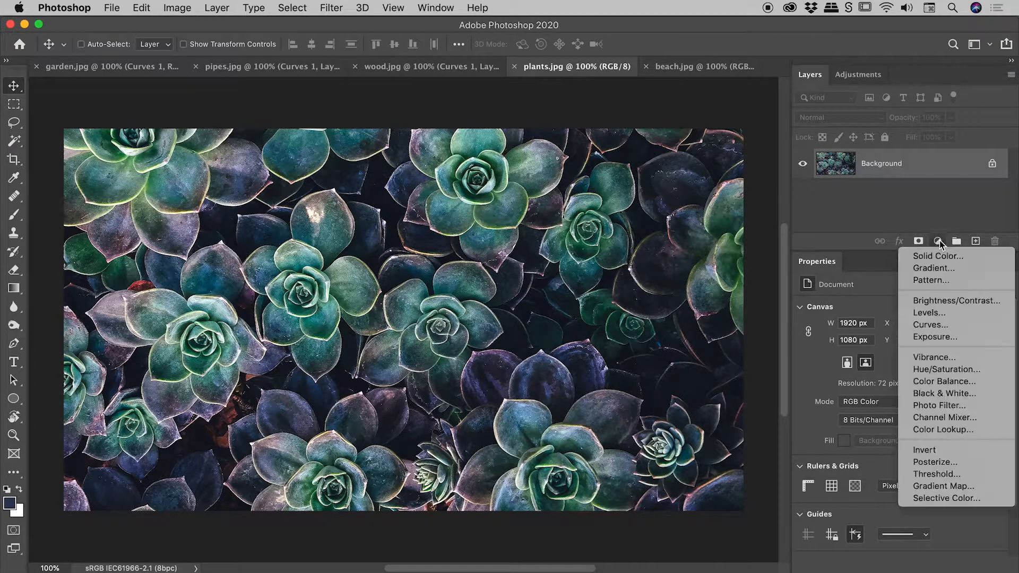
click(934, 325)
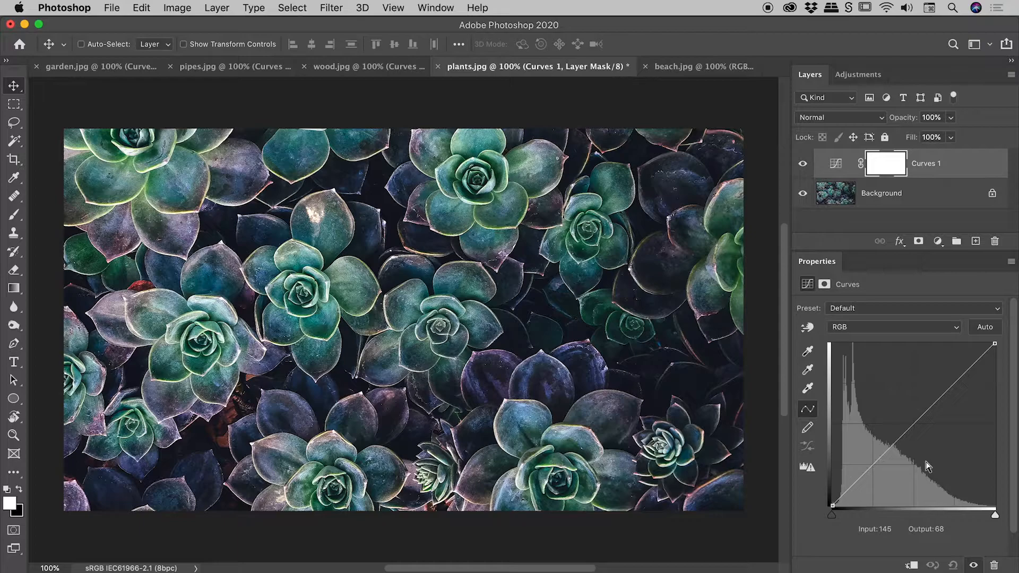
In the Green channel, add a midpoint and raise it to input 128, output 166
click(852, 330)
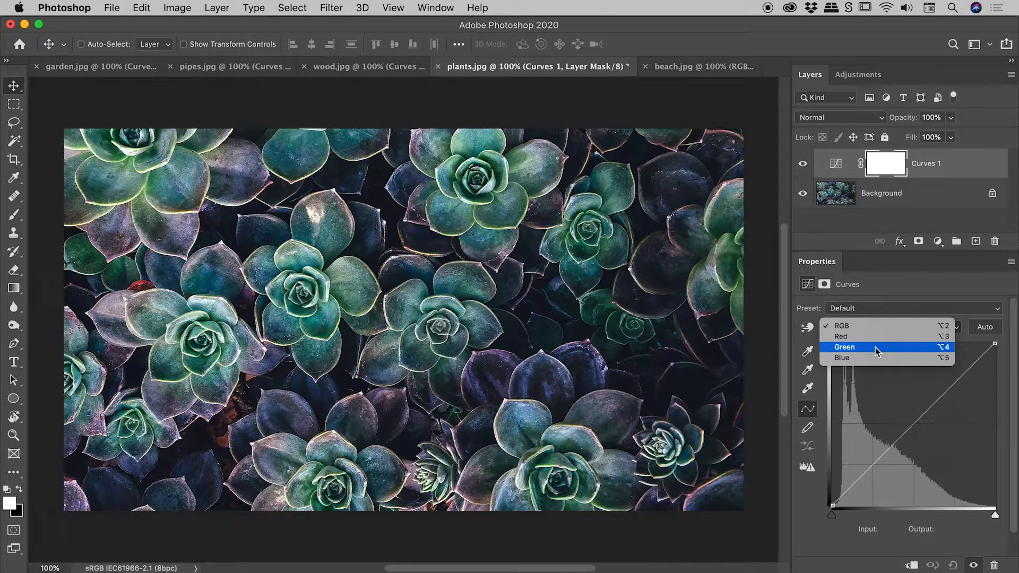
click(875, 348)
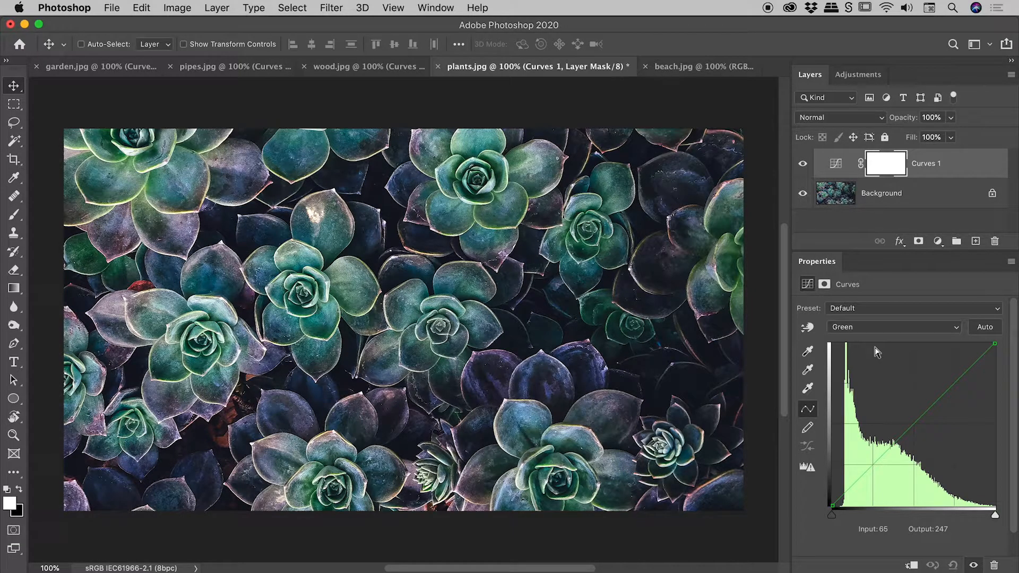
click(916, 425)
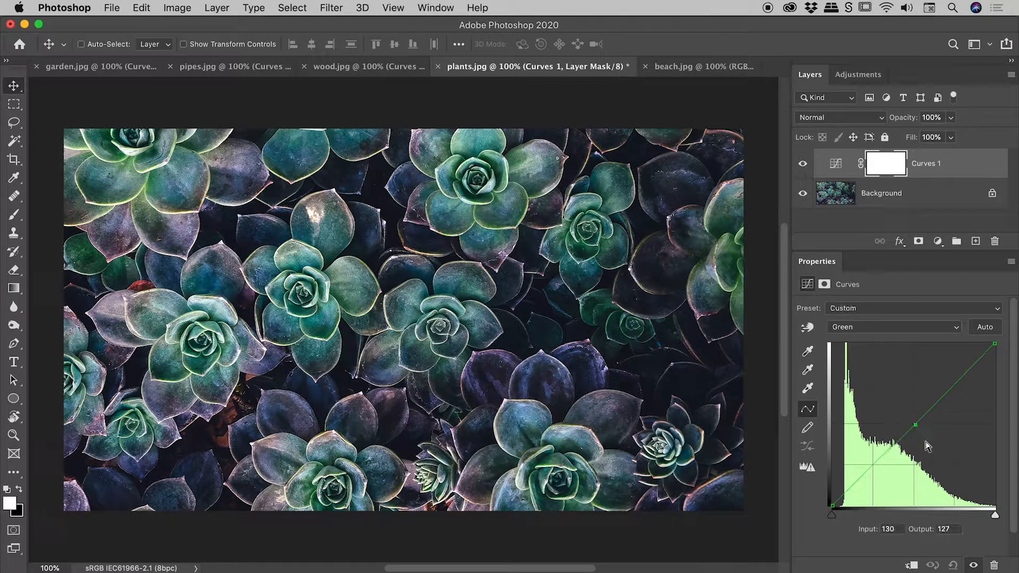
drag(914, 424, 915, 389)
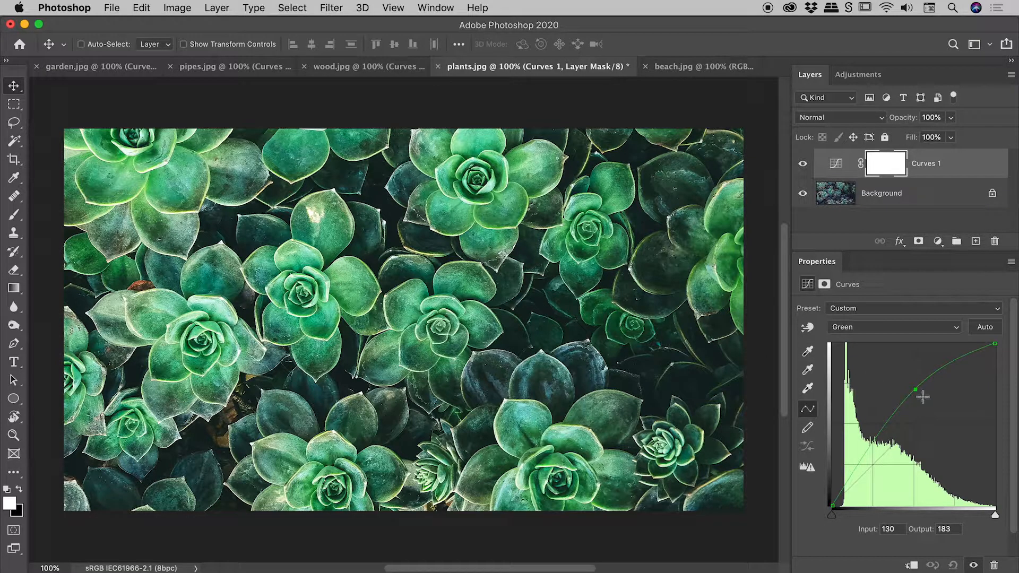
drag(914, 389, 913, 399)
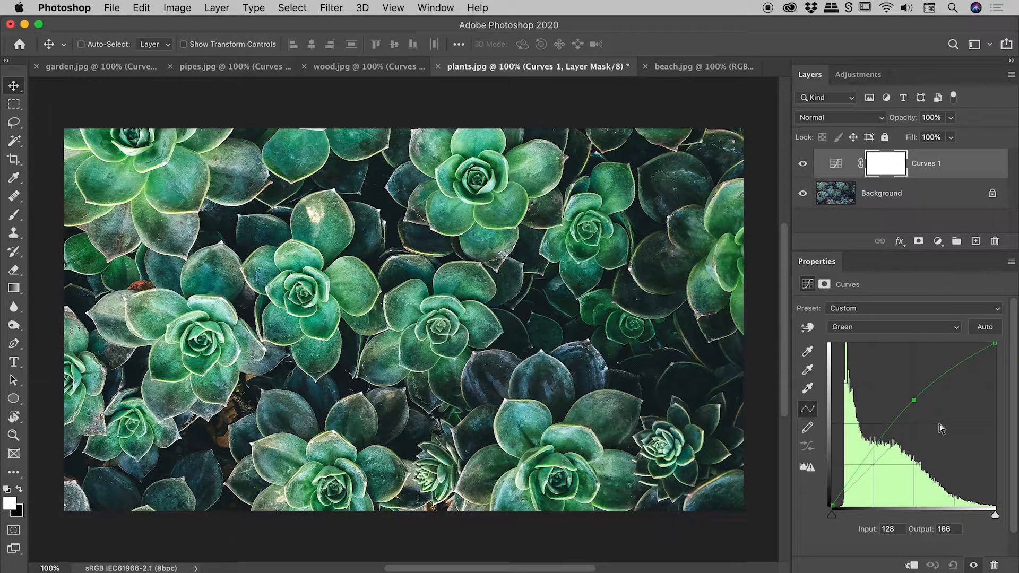
Return to the RGB channel and build an S-curve, placing the shadow point at input 61, output 54
click(864, 327)
click(855, 307)
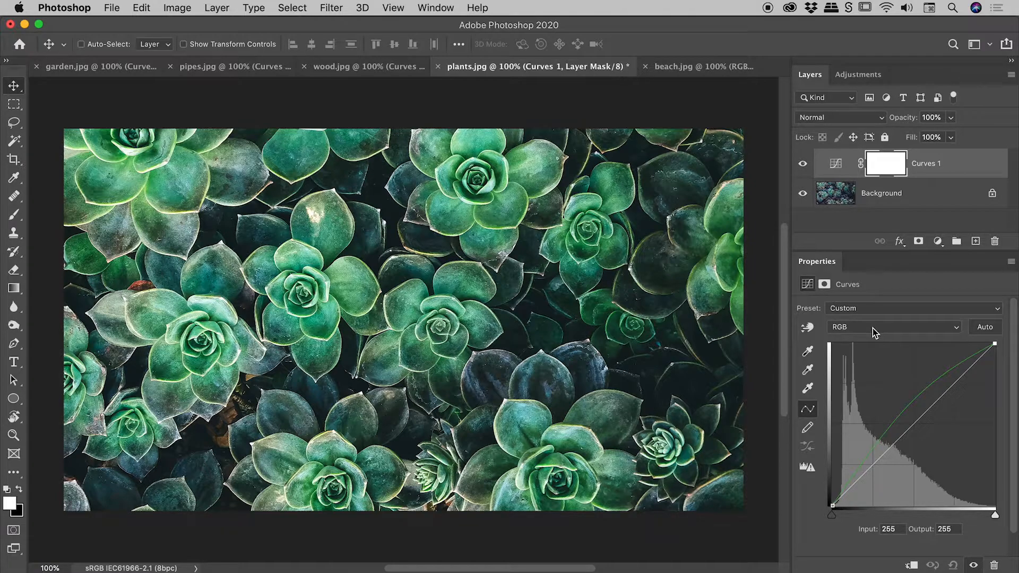
click(950, 386)
drag(949, 386, 948, 383)
click(870, 467)
drag(870, 467, 871, 472)
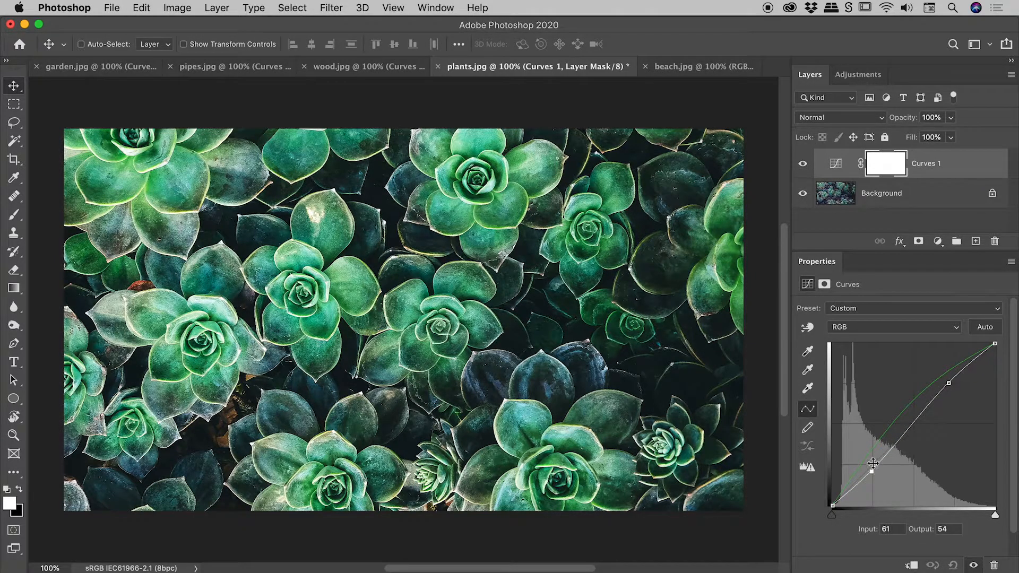
Reopen the Green channel and raise its midpoint to input 129, output 170
click(871, 326)
click(853, 347)
drag(920, 411, 915, 393)
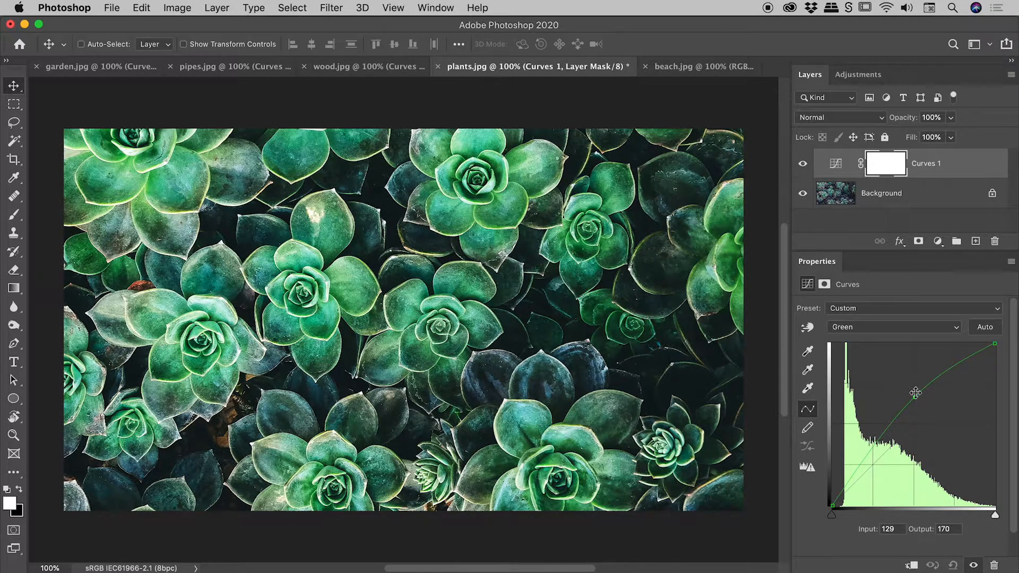
Switch to beach.jpg and add a Curves adjustment layer to it
click(679, 68)
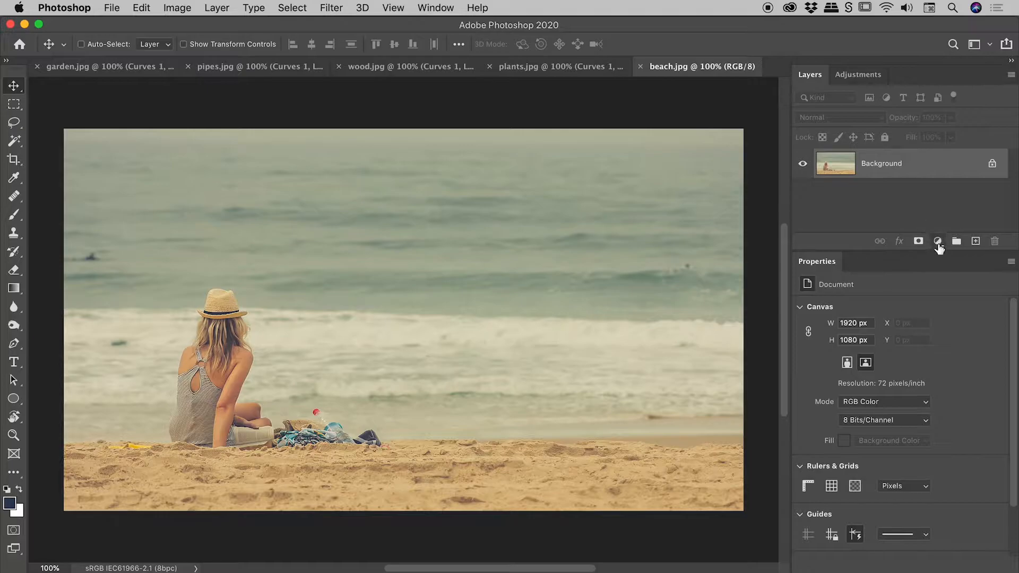
click(938, 241)
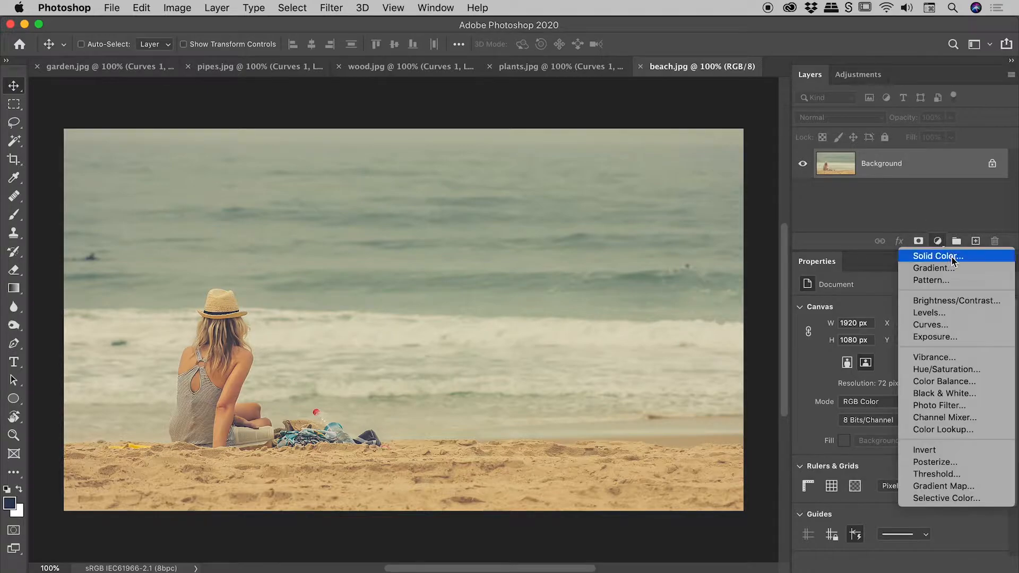
click(955, 324)
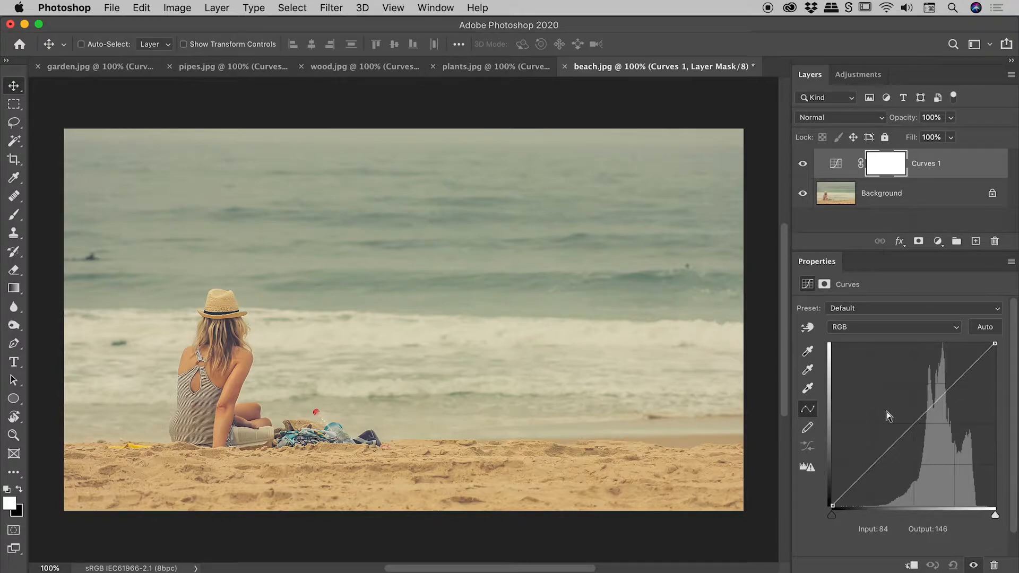
Move the beach curve's black point input to 64 and white point input to 229, toggling the layer to compare
drag(839, 517, 867, 515)
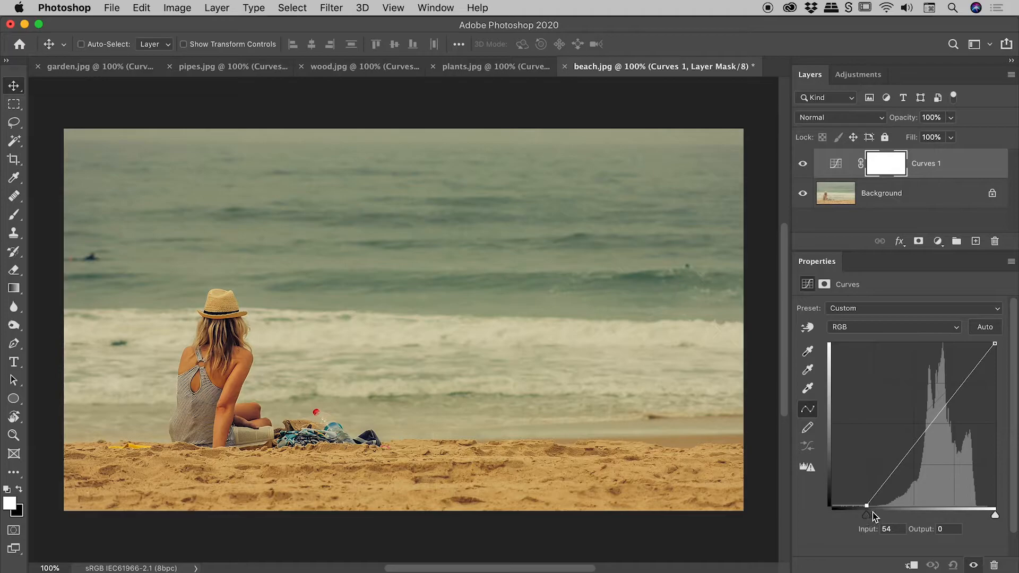
drag(995, 515, 978, 517)
click(807, 166)
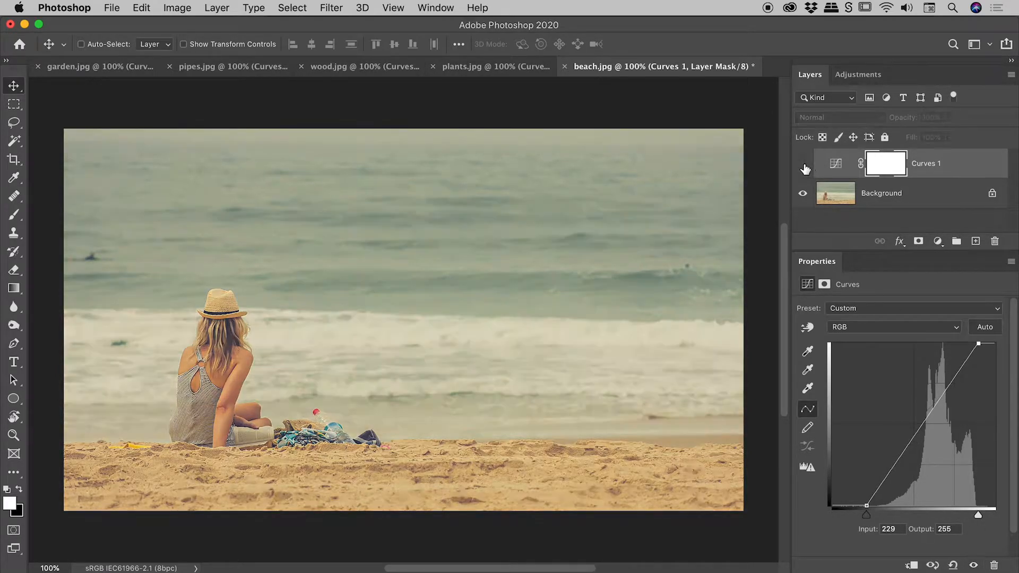
click(806, 165)
click(805, 165)
click(804, 164)
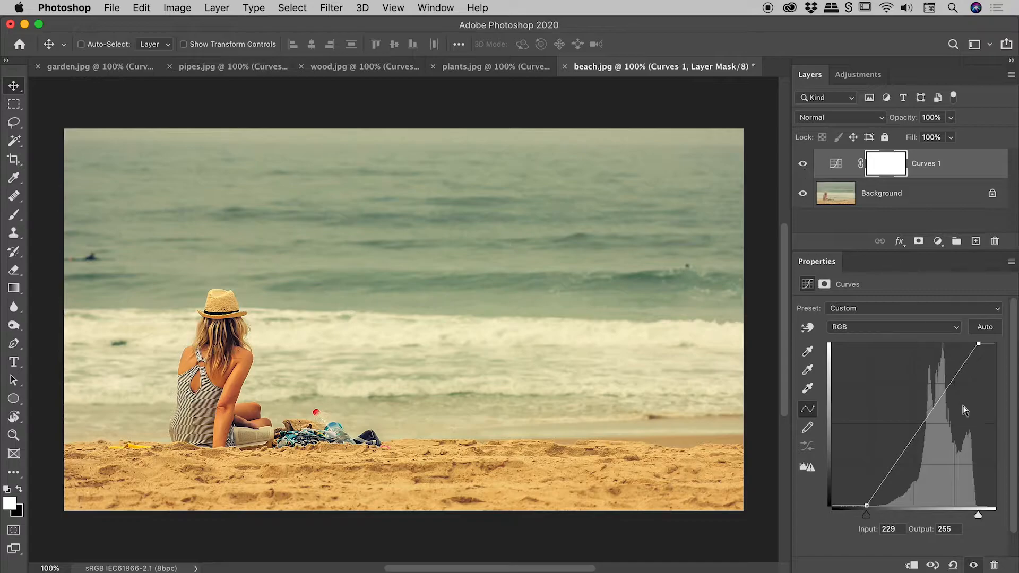
Shape an S-curve on the beach image: shadow point at input 99 output 47, highlight point at input 172 output 186
click(896, 474)
drag(895, 473, 895, 476)
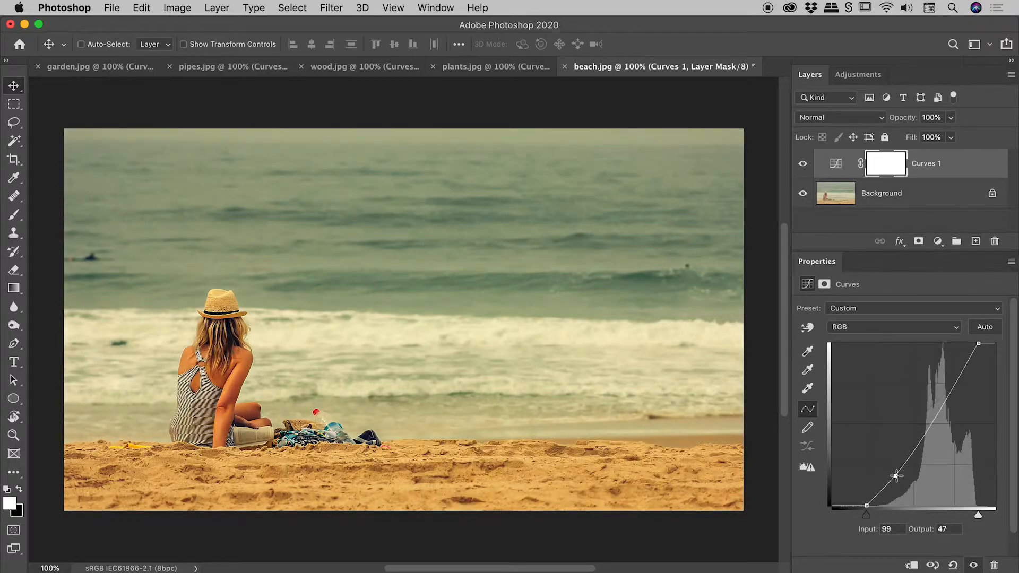
click(946, 395)
drag(946, 395, 942, 387)
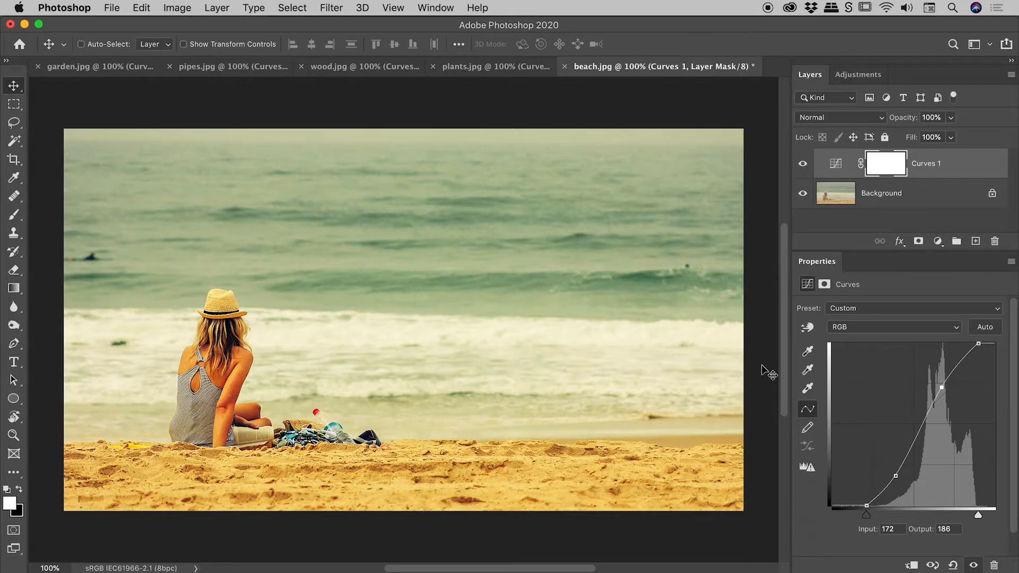
In the Blue channel, raise the midpoint to input 129, output 158
click(871, 329)
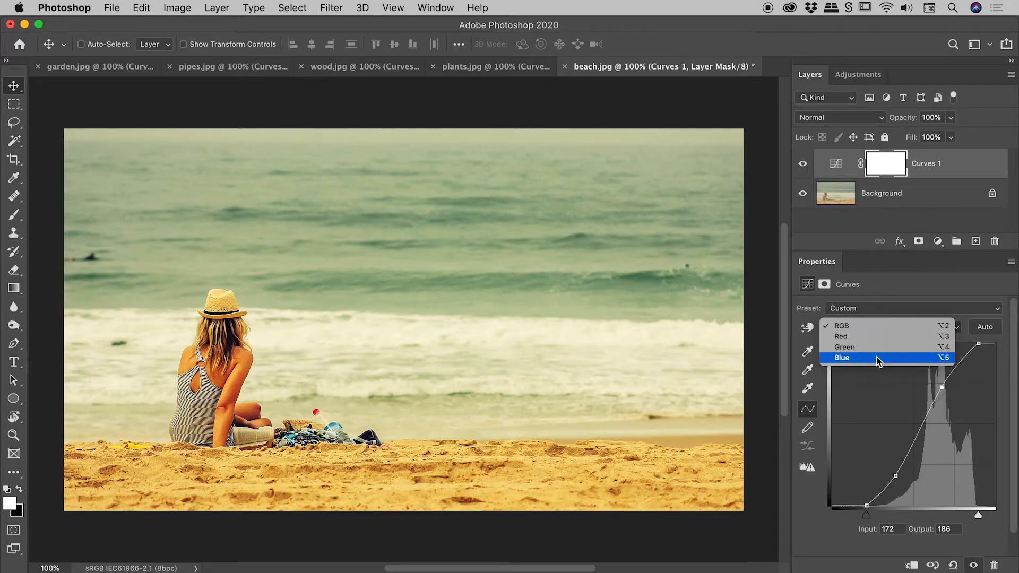
click(878, 362)
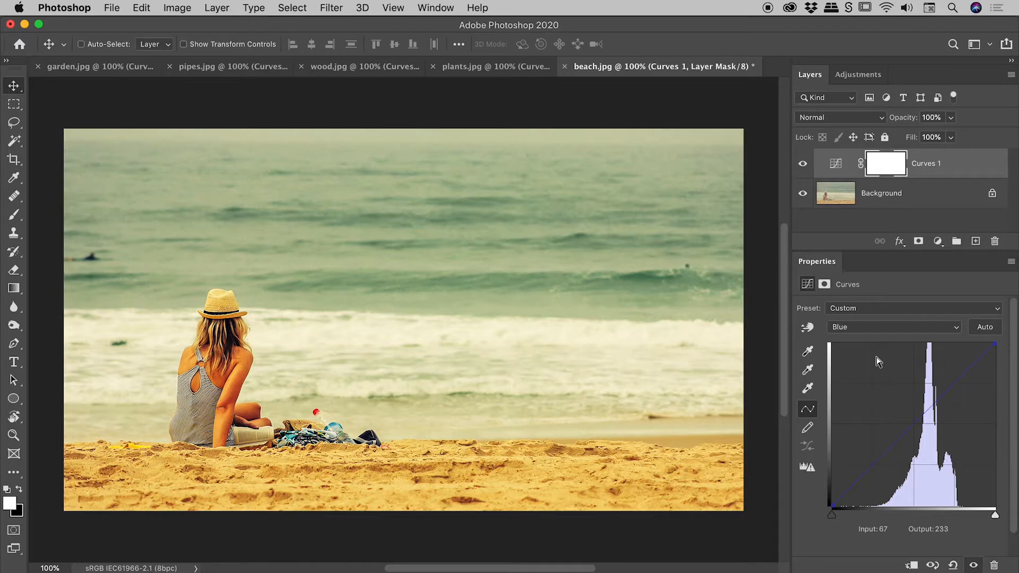
drag(913, 424, 915, 404)
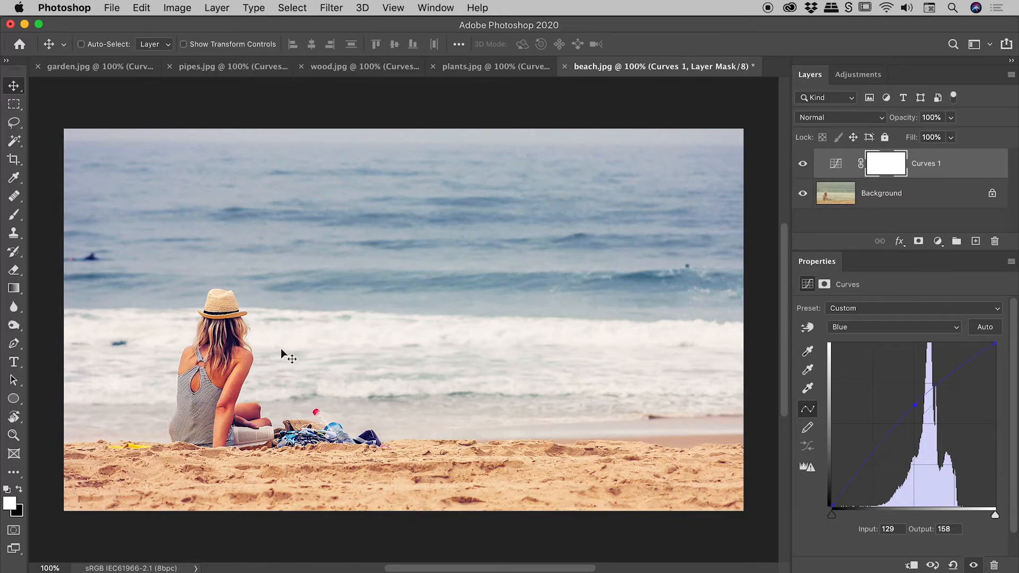
In the Red channel, lower the midpoint to input 124, output 109
click(864, 328)
click(862, 306)
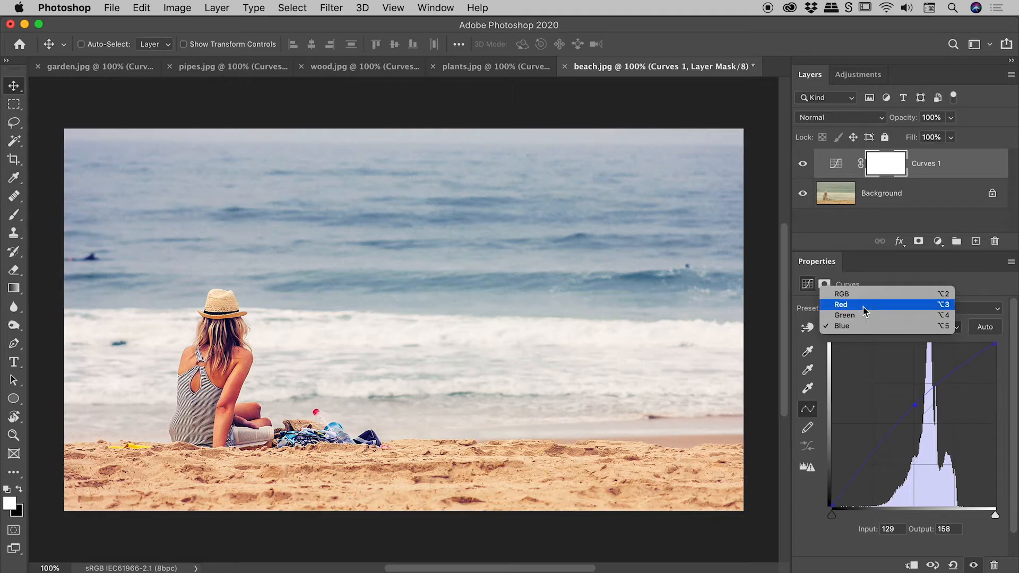
drag(911, 426, 911, 435)
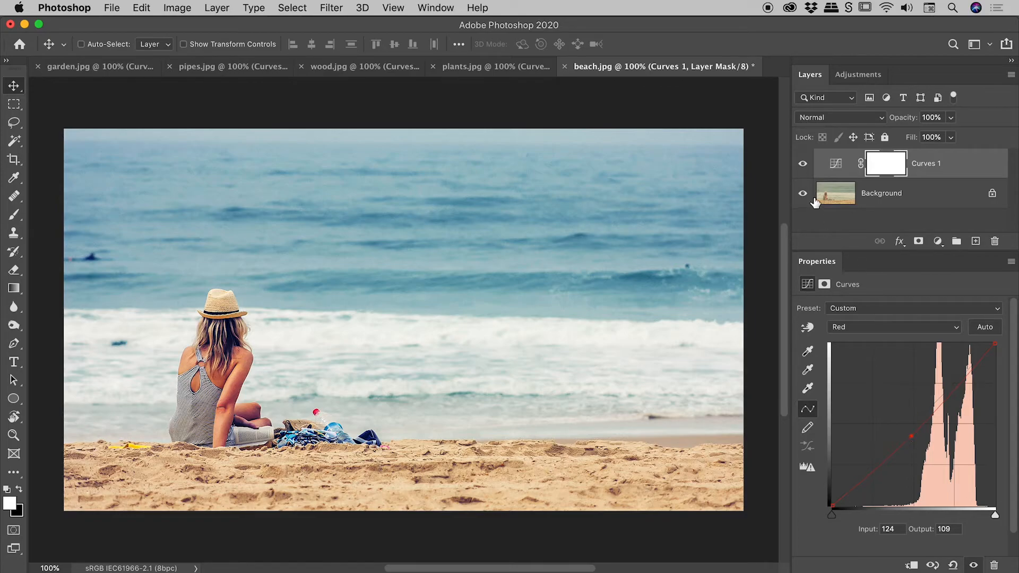
Toggle the beach image's Curves 1 layer visibility to compare before and after
click(803, 164)
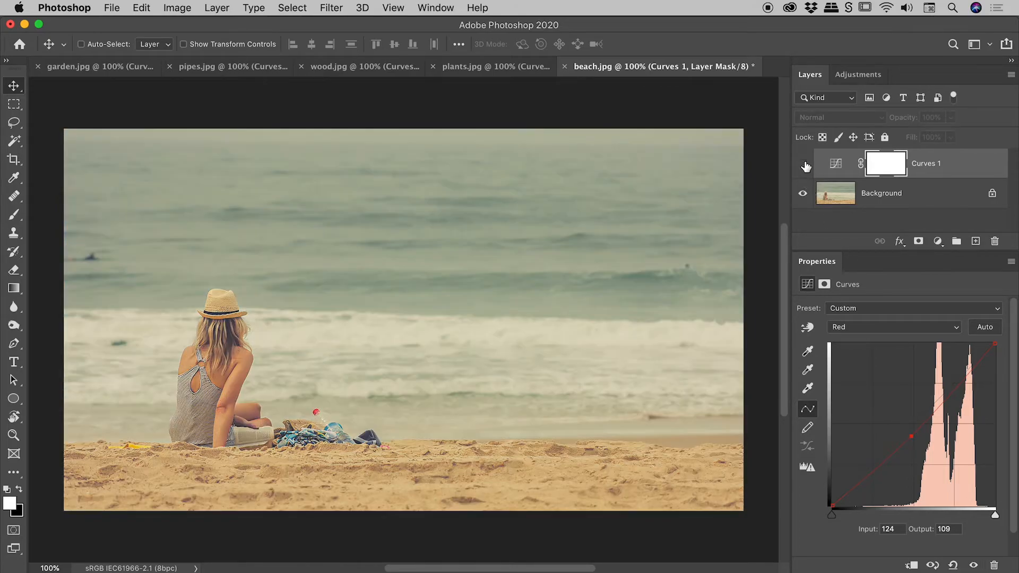
click(803, 164)
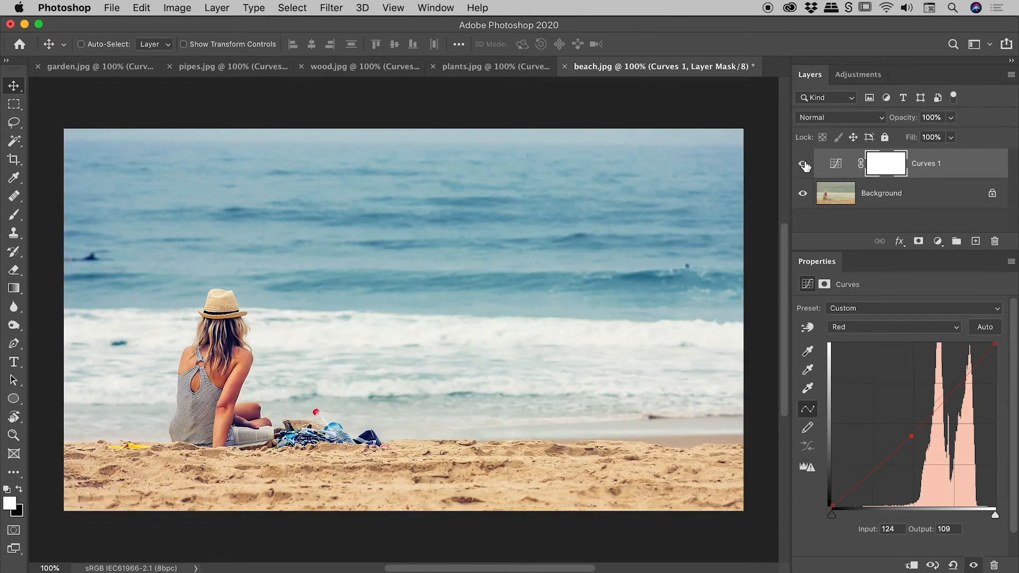
click(803, 165)
click(804, 165)
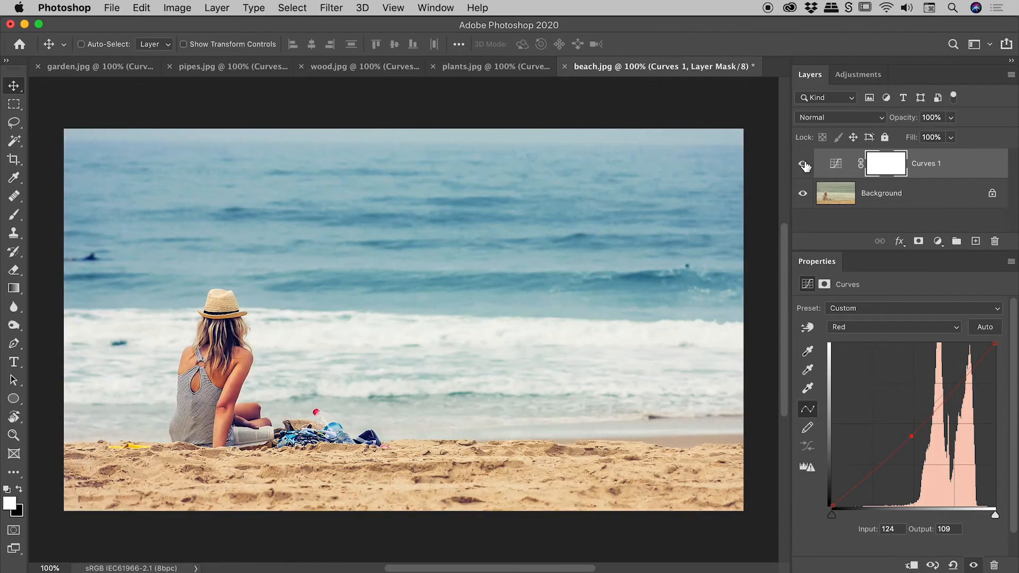